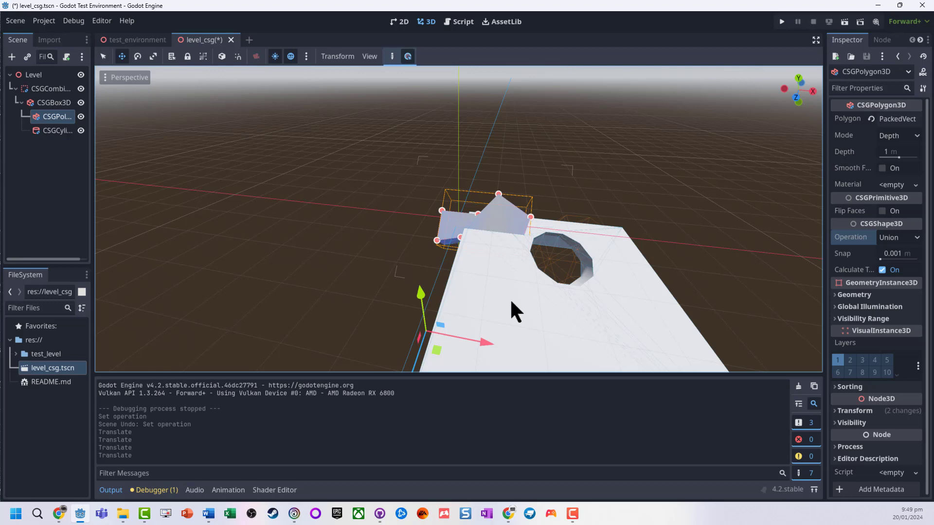
# Step: Save and run the level, then walk the player around it with the D, S and A keys
pyautogui.press('F5')
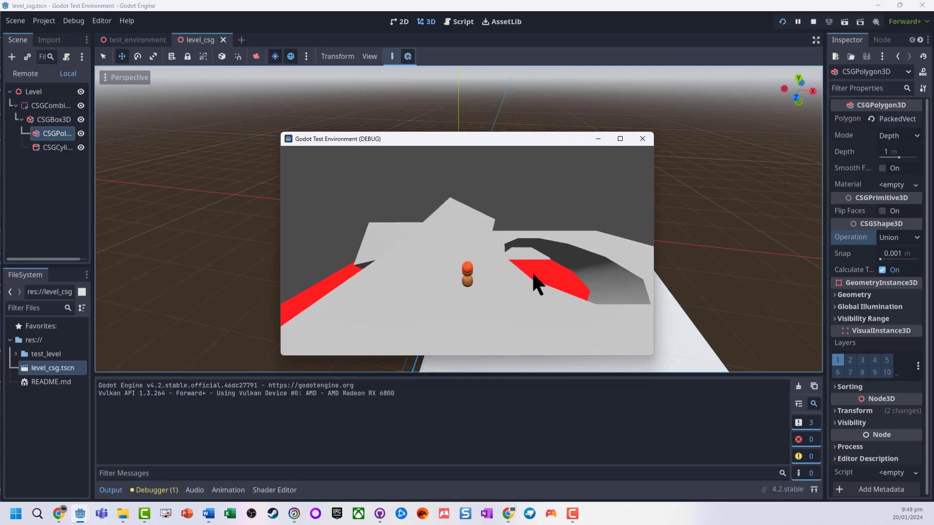
pyautogui.press('d')
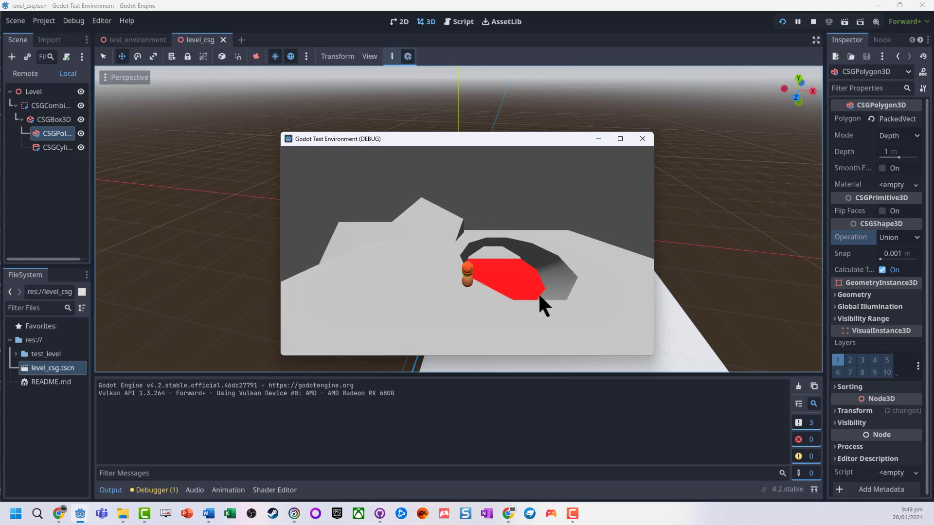
pyautogui.press('s')
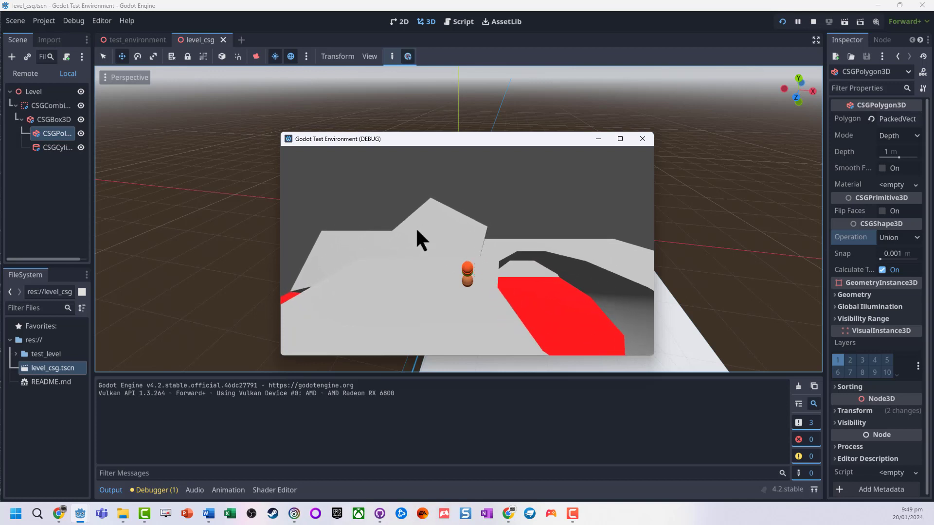
pyautogui.press('a')
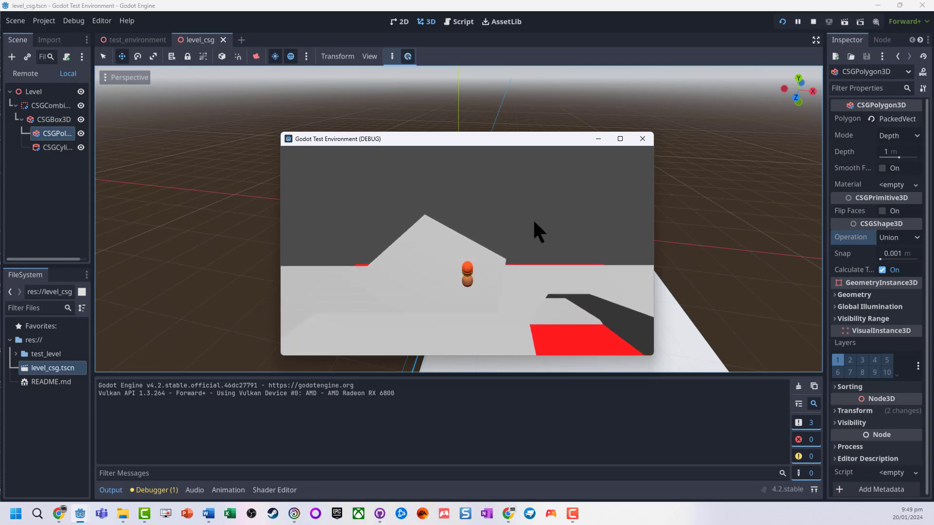
pyautogui.press('d')
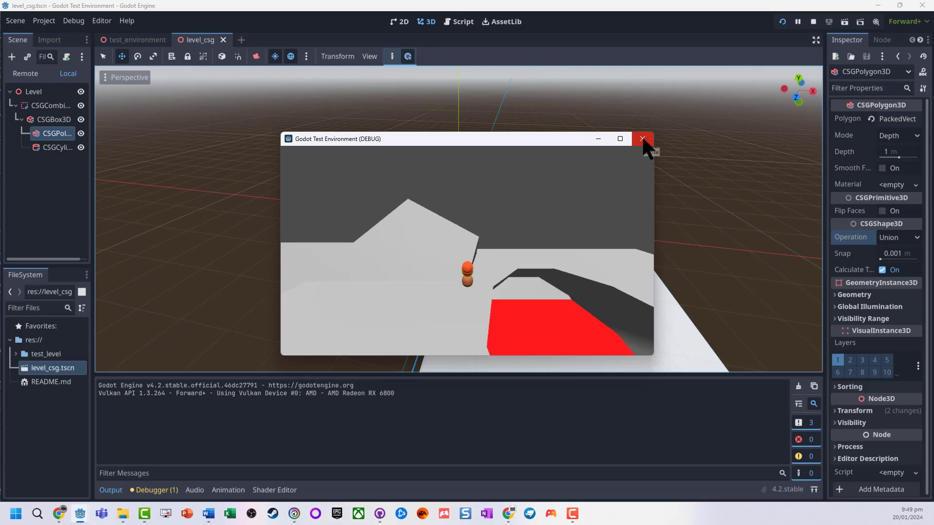
pyautogui.press('a')
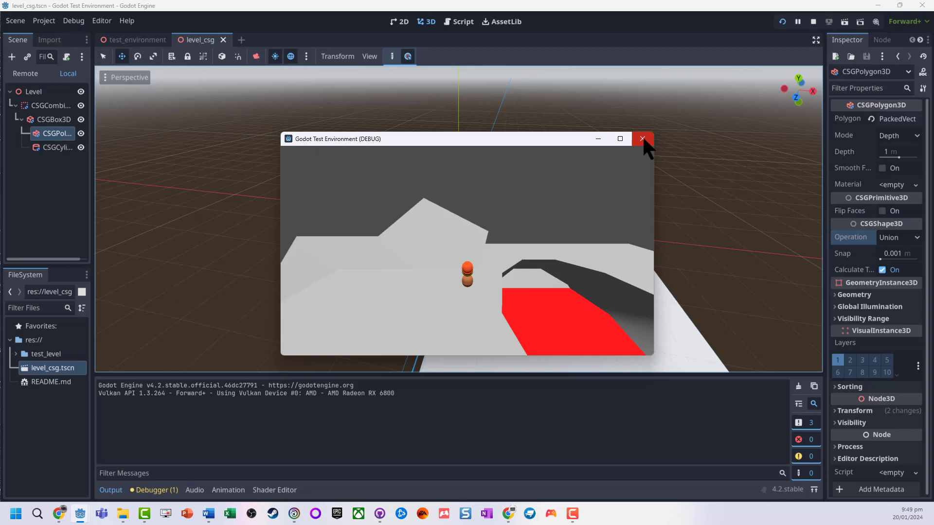
# Step: Close the game, delete CSGBox3D with its child shapes, and select CSGCombiner3D
pyautogui.click(642, 139)
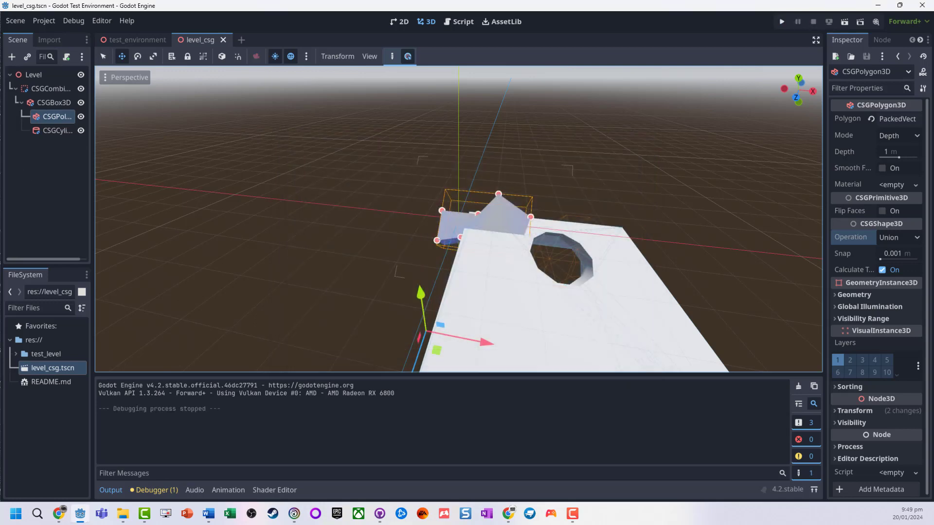
pyautogui.click(49, 102)
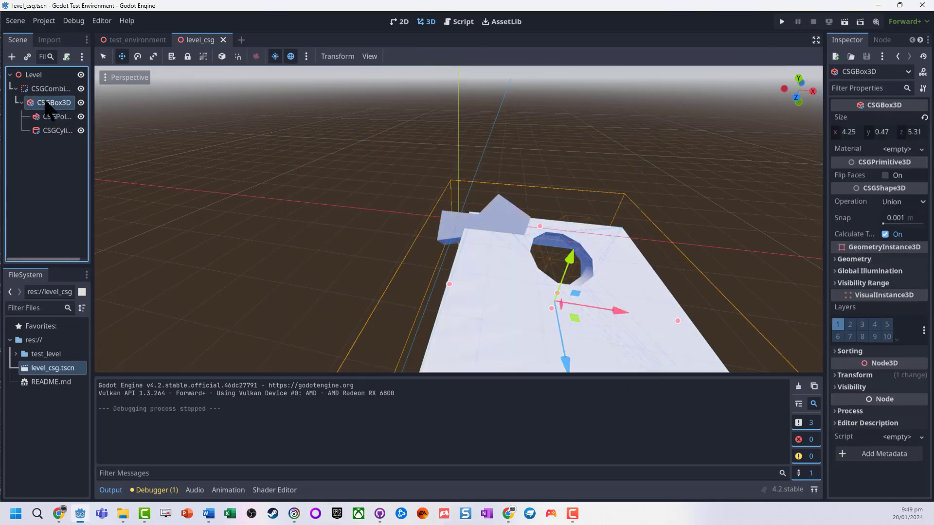
pyautogui.press('Delete')
pyautogui.press('Return')
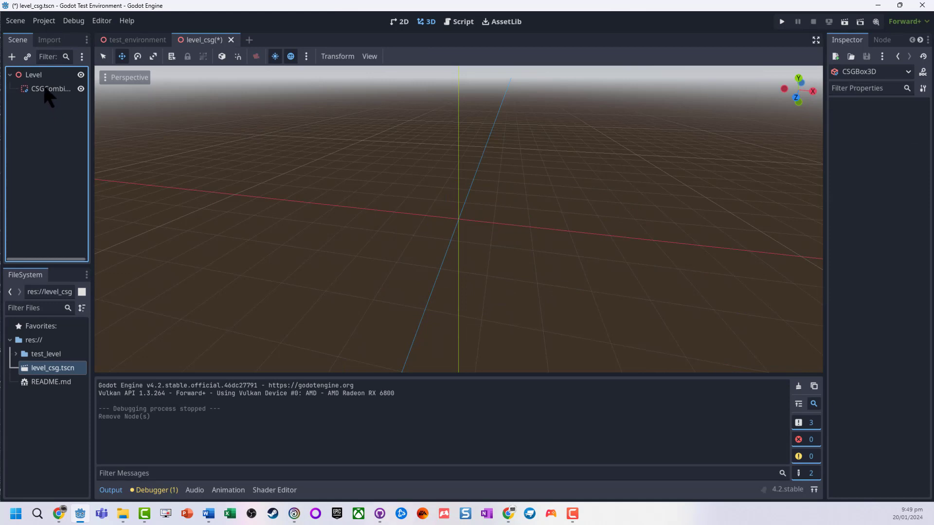
pyautogui.click(46, 90)
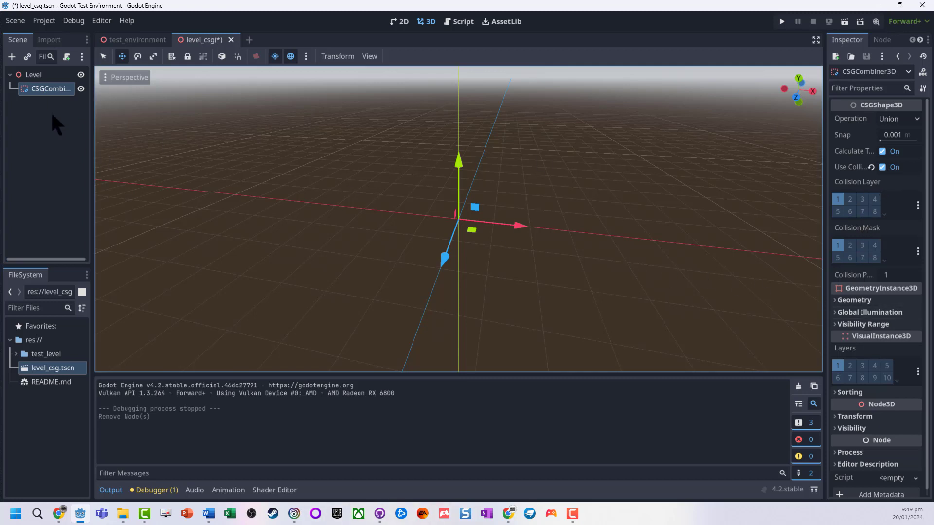
# Step: Add a CSGBox3D child to CSGCombiner3D and set its size to x 10, y 3, z 15
pyautogui.rightClick(50, 91)
pyautogui.click(75, 92)
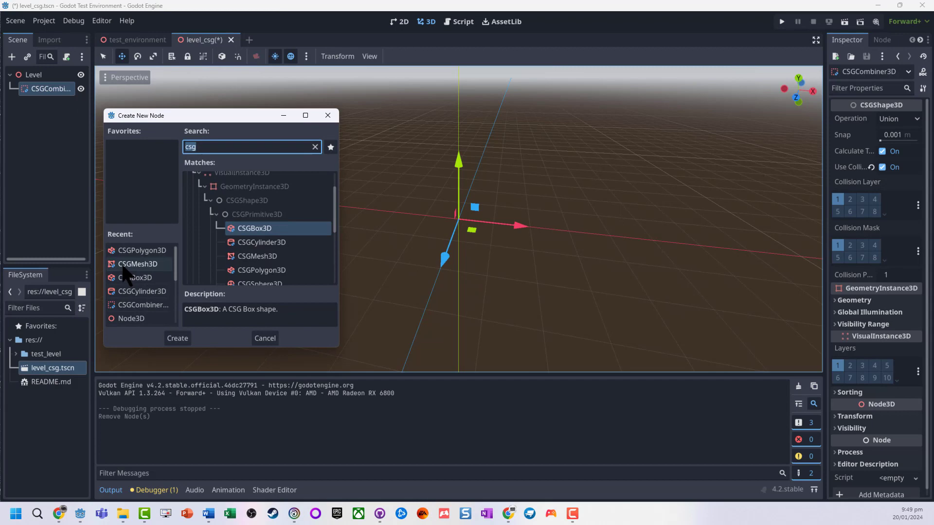
pyautogui.doubleClick(237, 228)
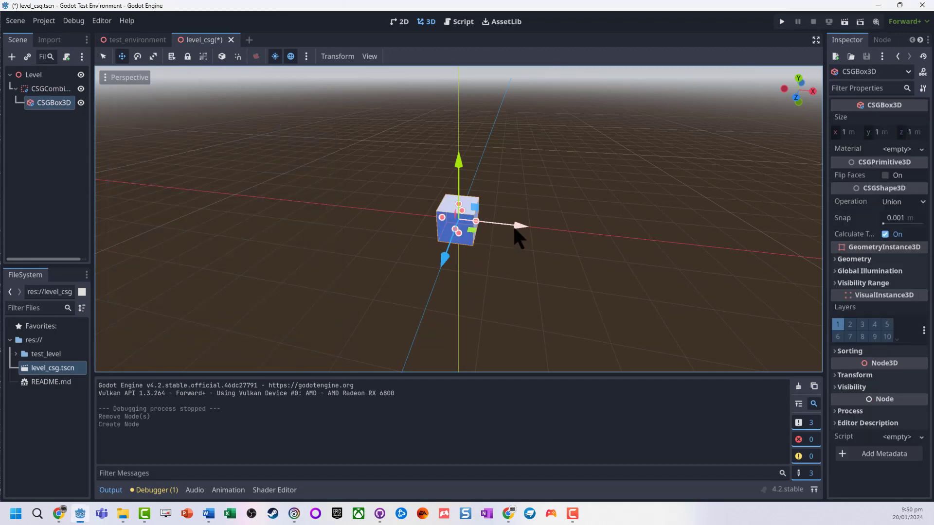
pyautogui.click(848, 129)
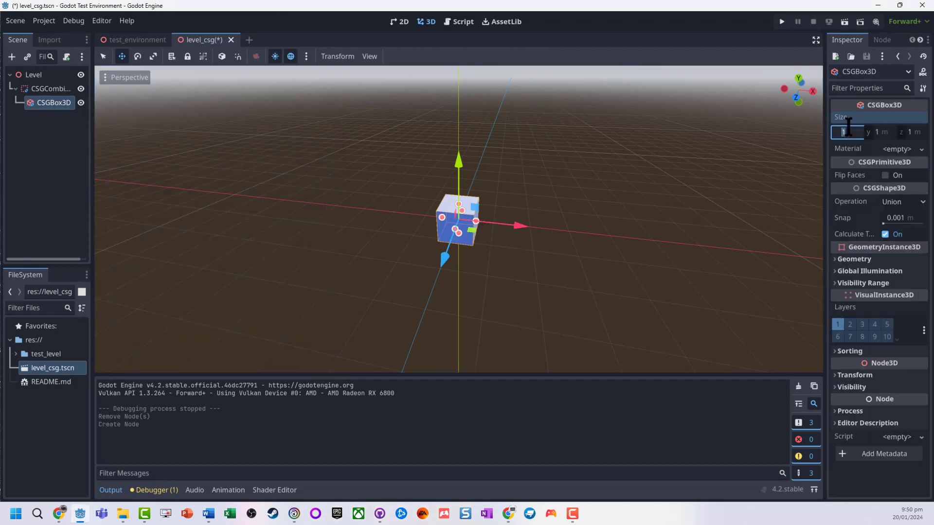
pyautogui.press('Tab')
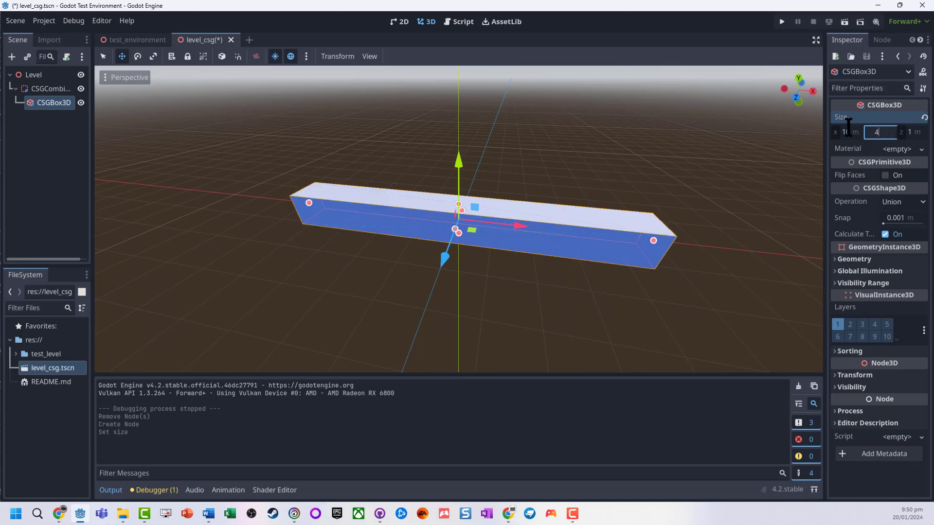
pyautogui.press('Tab')
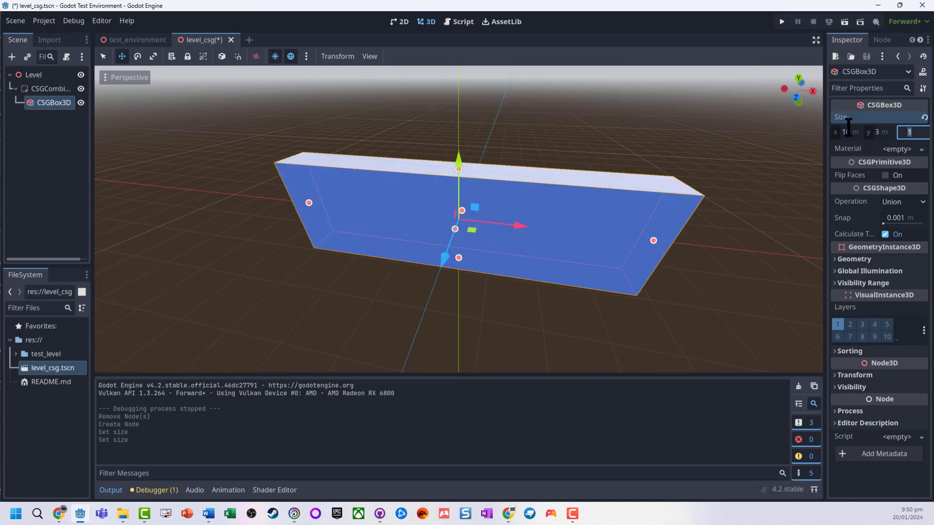
pyautogui.write('15')
pyautogui.press('Tab')
pyautogui.scroll(-5, 690, 183)
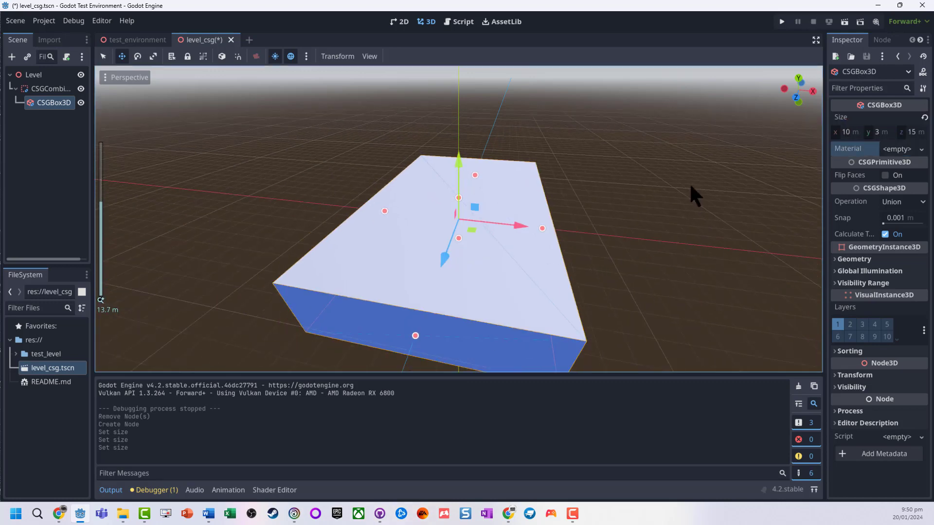
pyautogui.moveTo(690, 183); pyautogui.dragTo(370, 165, button='middle')
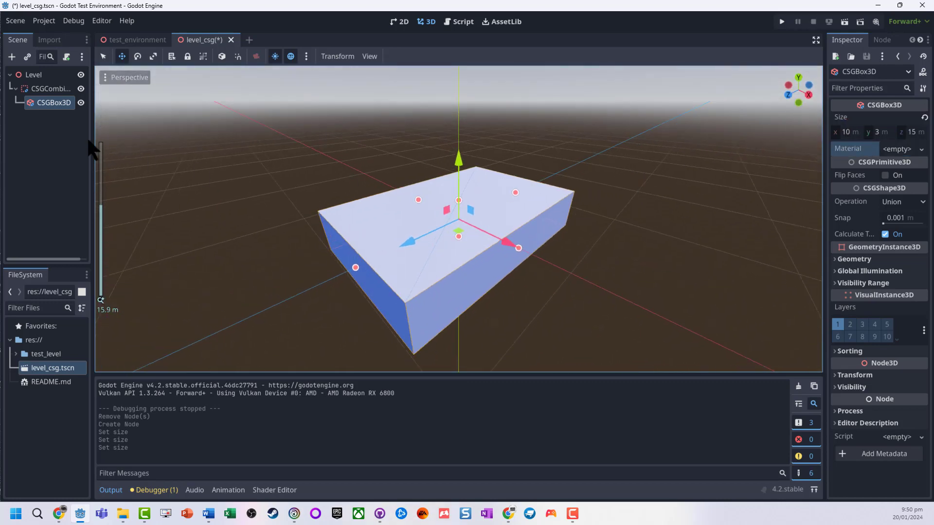
pyautogui.click(45, 90)
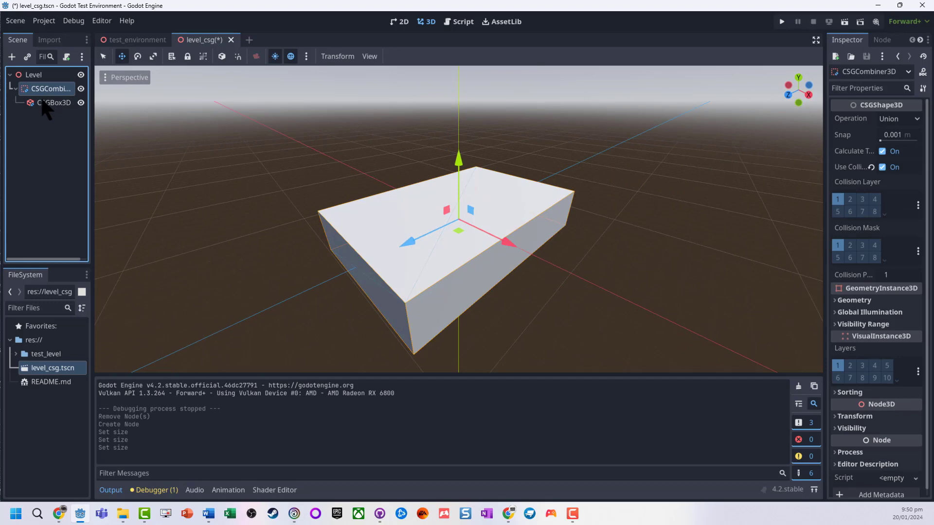
# Step: Add a CSGTorus3D child node under CSGCombiner3D
pyautogui.rightClick(51, 91)
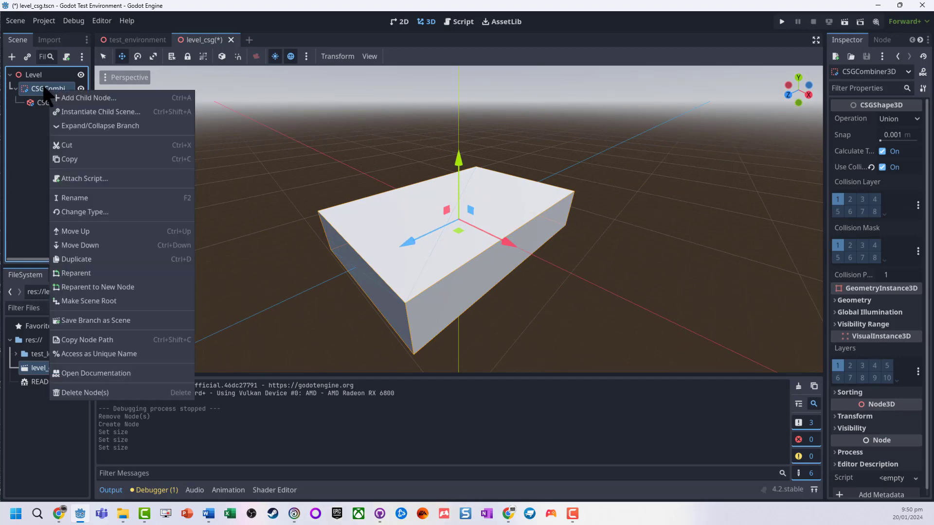
pyautogui.click(73, 97)
pyautogui.scroll(-3, 240, 243)
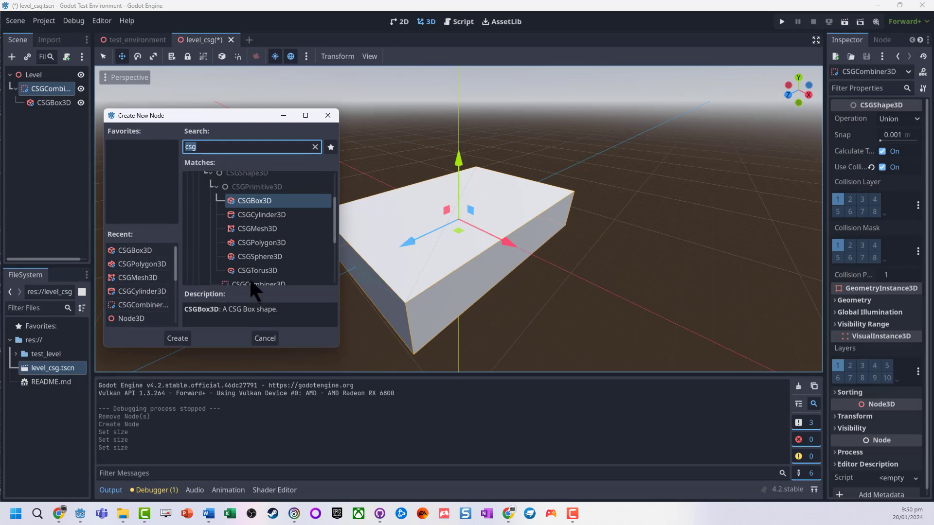
pyautogui.click(255, 258)
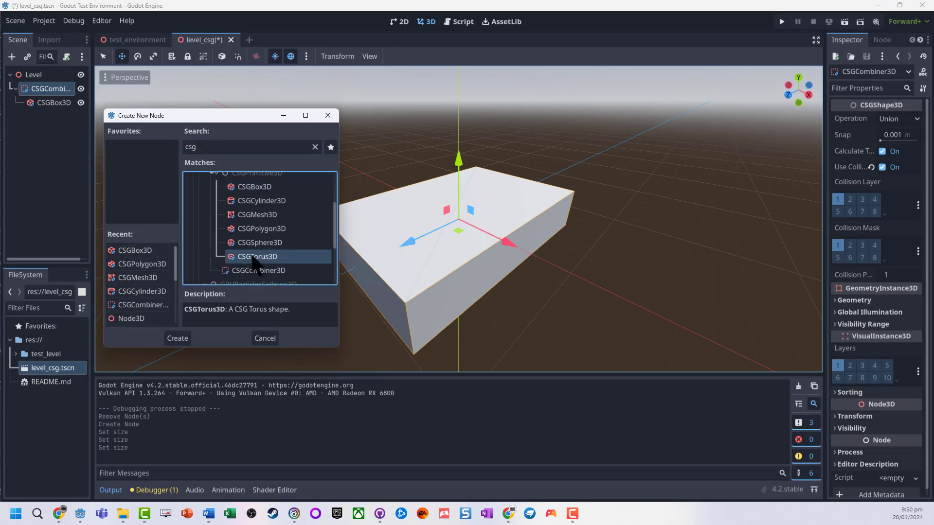
pyautogui.click(177, 339)
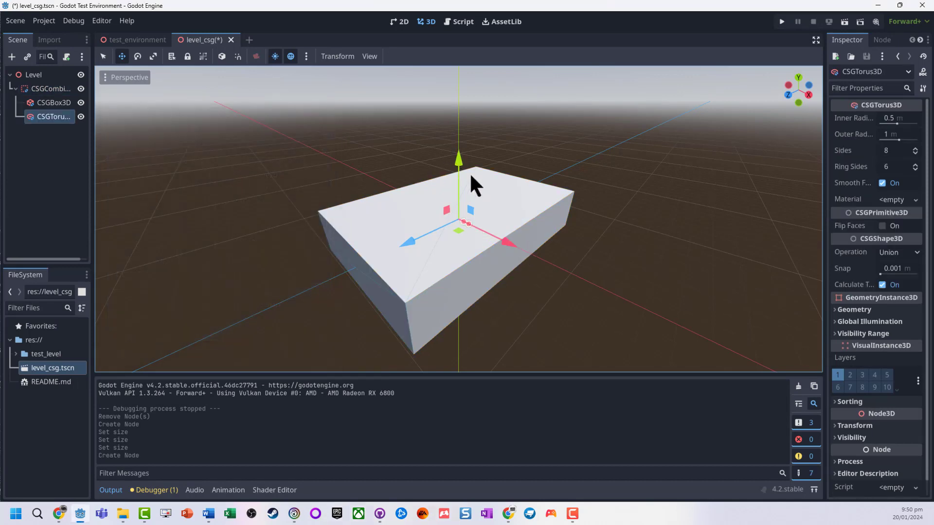
# Step: Give the torus inner radius 5 m and outer radius 7 m, and raise it onto the box
pyautogui.click(887, 136)
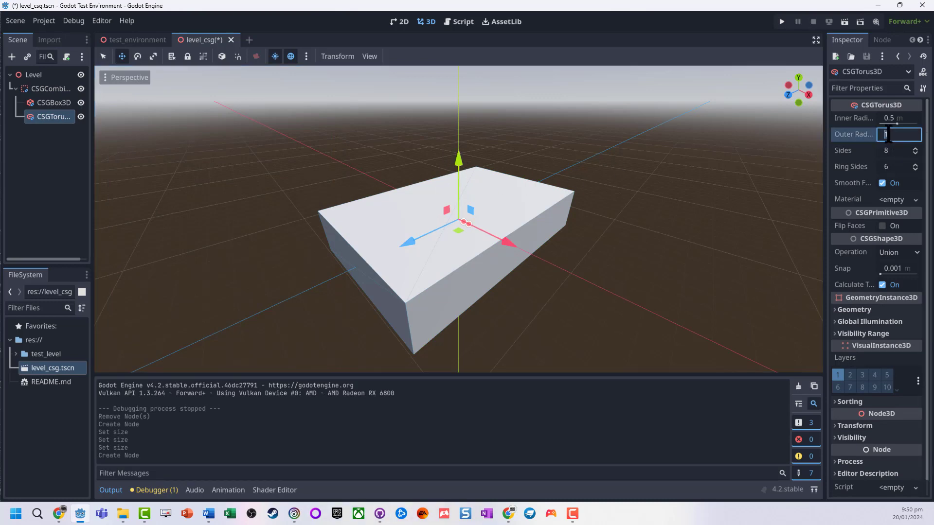
pyautogui.write('10')
pyautogui.press('Return')
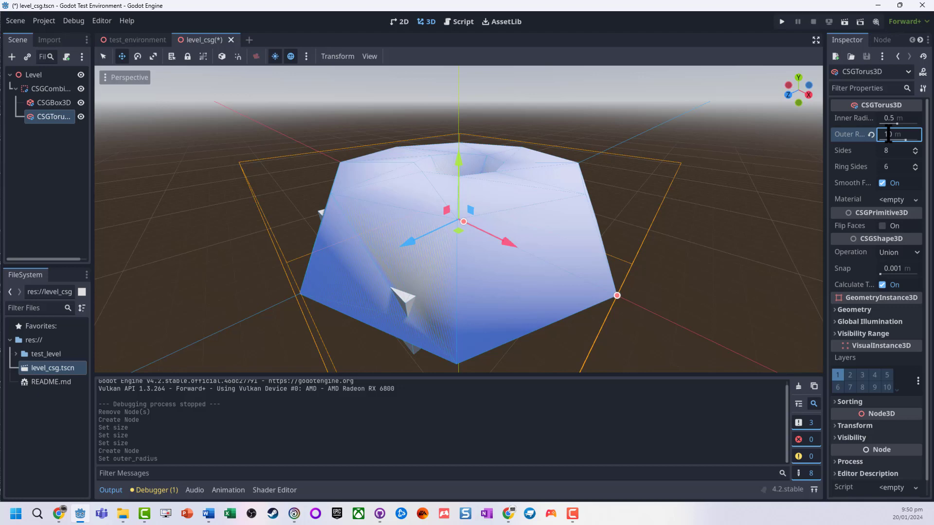
pyautogui.moveTo(758, 150); pyautogui.dragTo(795, 174, button='middle')
pyautogui.click(890, 118)
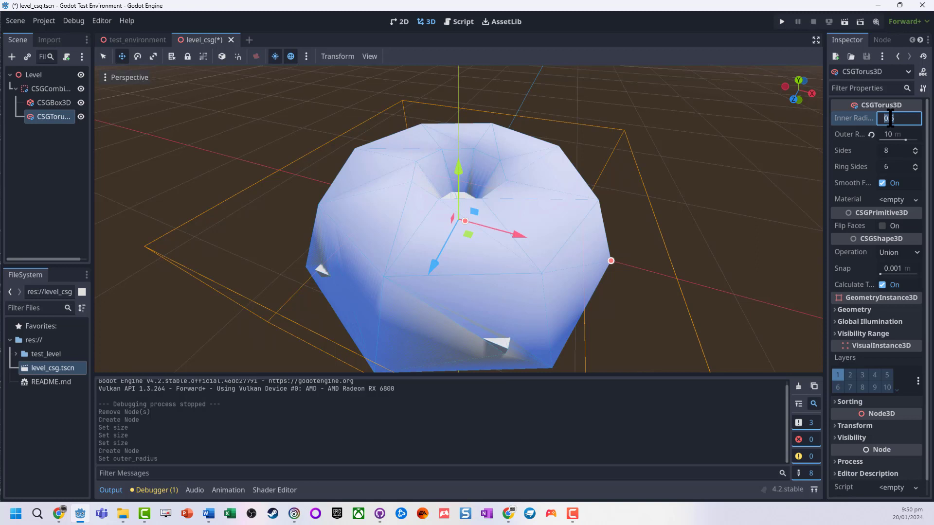
pyautogui.press('Tab')
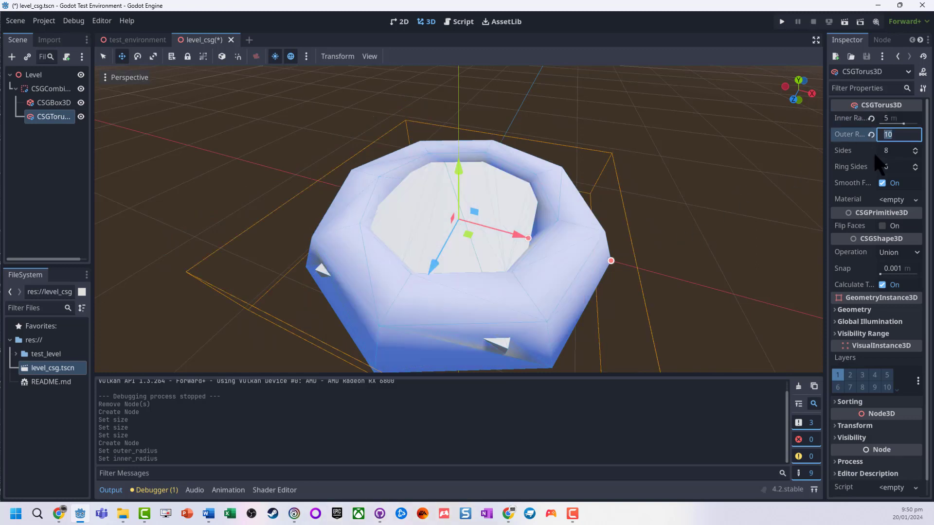
pyautogui.write('7')
pyautogui.press('Tab')
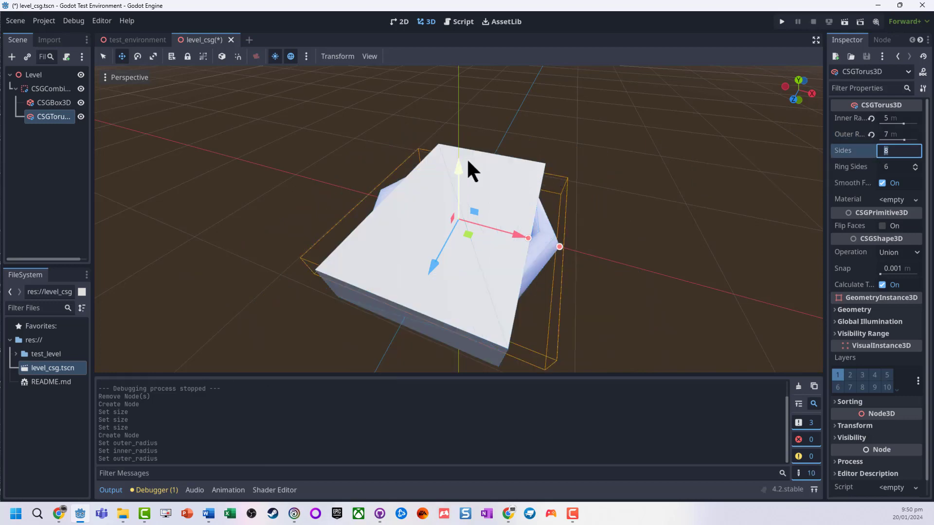
pyautogui.moveTo(460, 166); pyautogui.dragTo(456, 135)
pyautogui.moveTo(561, 169); pyautogui.dragTo(525, 159, button='middle')
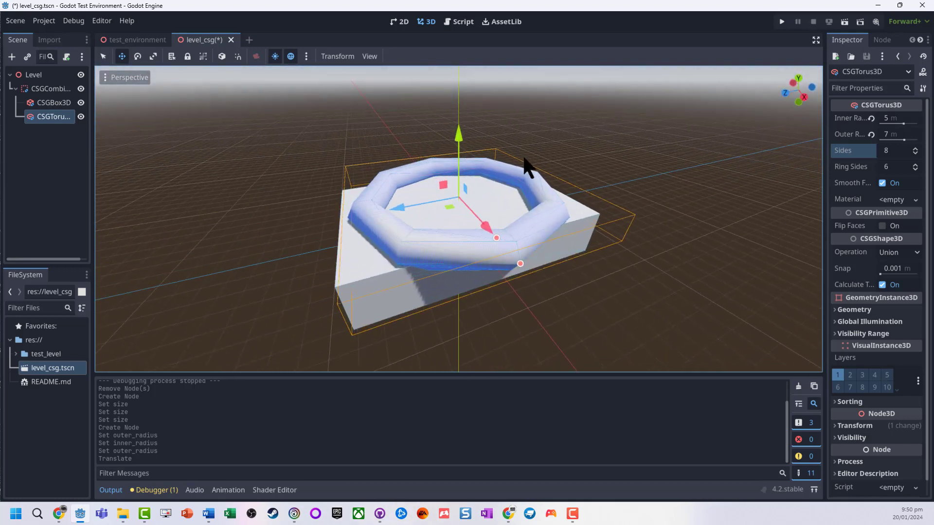
# Step: Play-test, then lower the Level in test_environment to Y -20 and play-test again
pyautogui.press('F5')
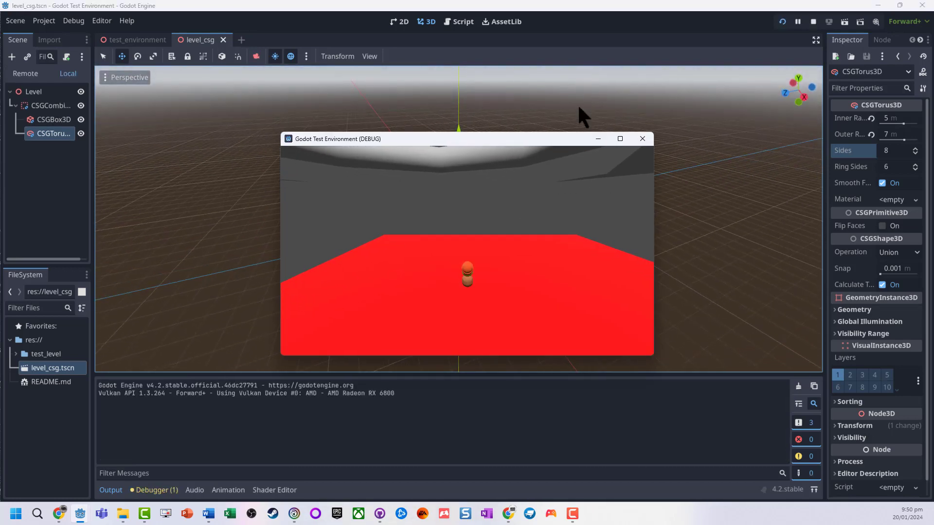
pyautogui.click(643, 140)
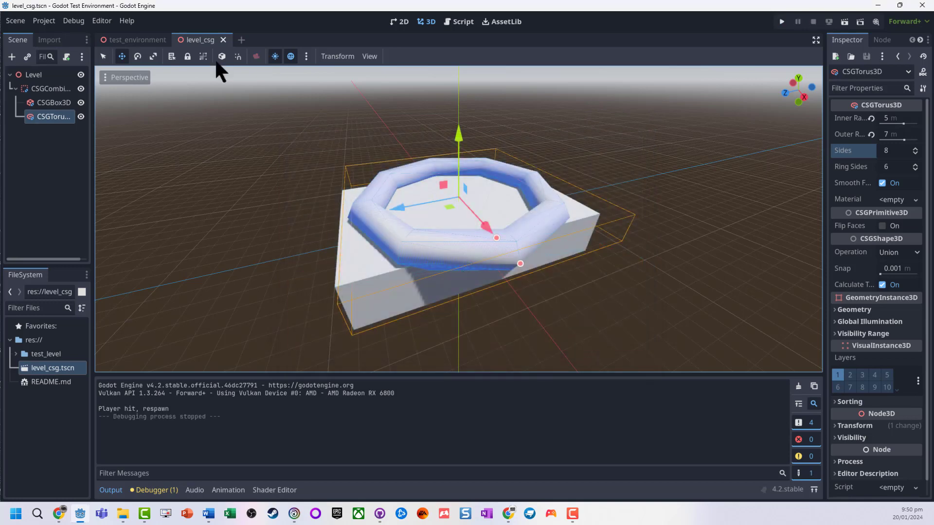
pyautogui.click(139, 39)
pyautogui.scroll(-6, 477, 170)
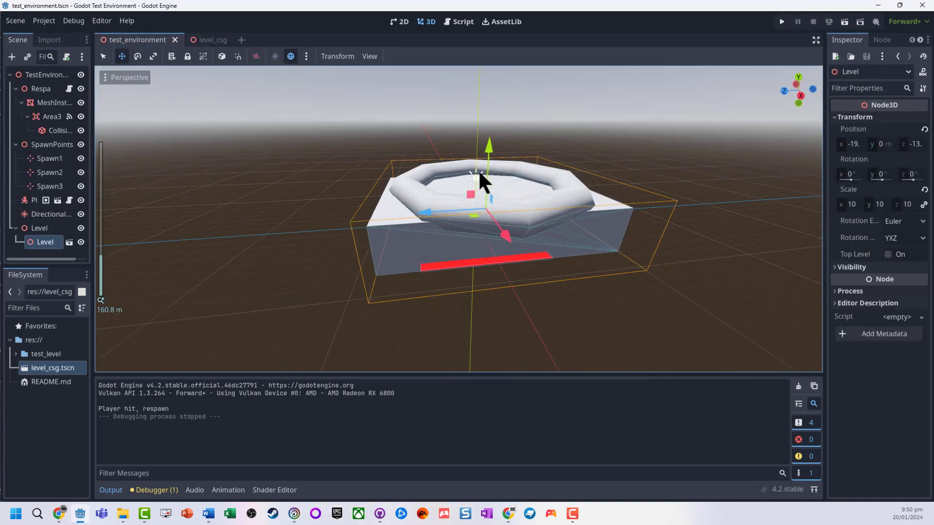
pyautogui.moveTo(488, 147); pyautogui.dragTo(485, 171)
pyautogui.press('F5')
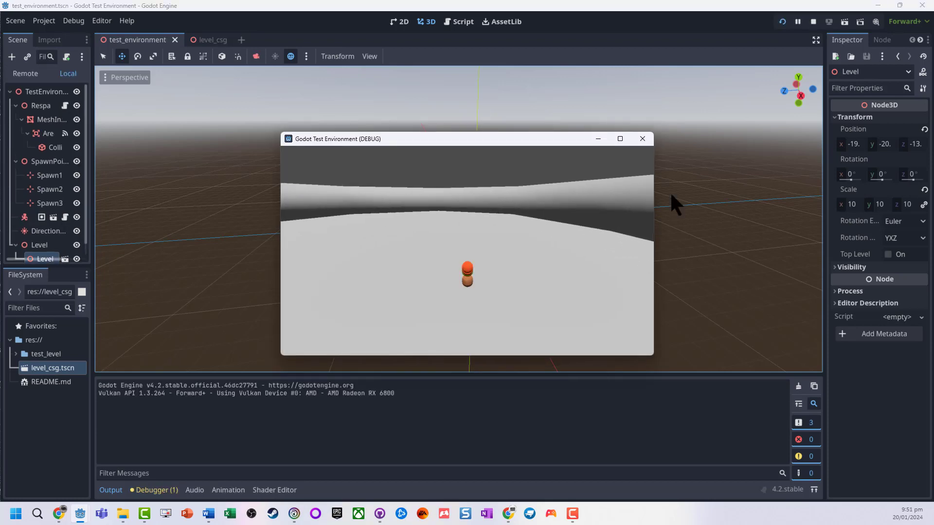
pyautogui.click(642, 138)
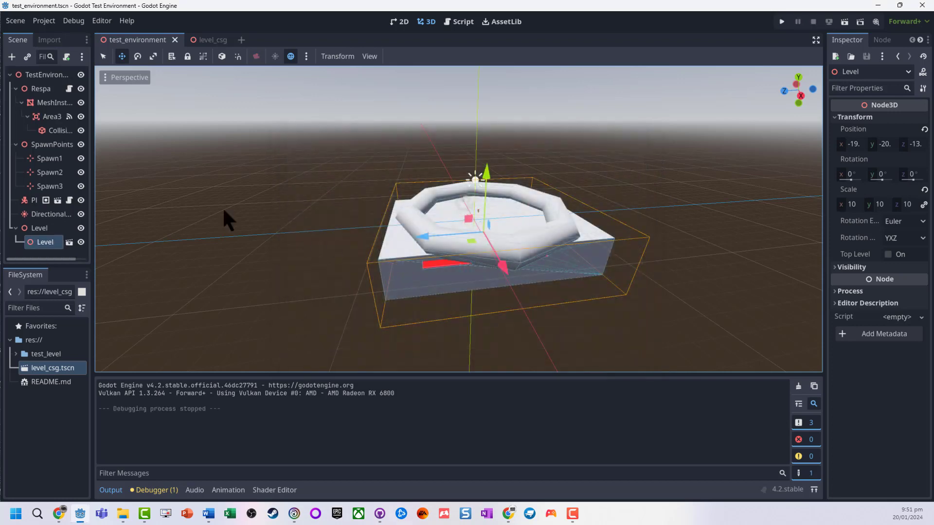
# Step: In level_csg, paste a torus under the rim torus with outer radius 1 and inner radius 0.25
pyautogui.click(209, 39)
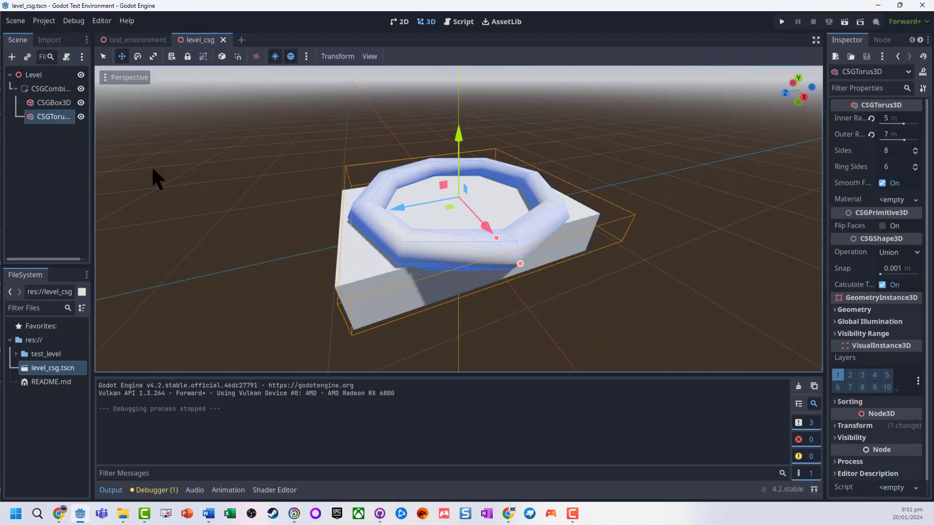
pyautogui.hotkey('ctrl', 'v')
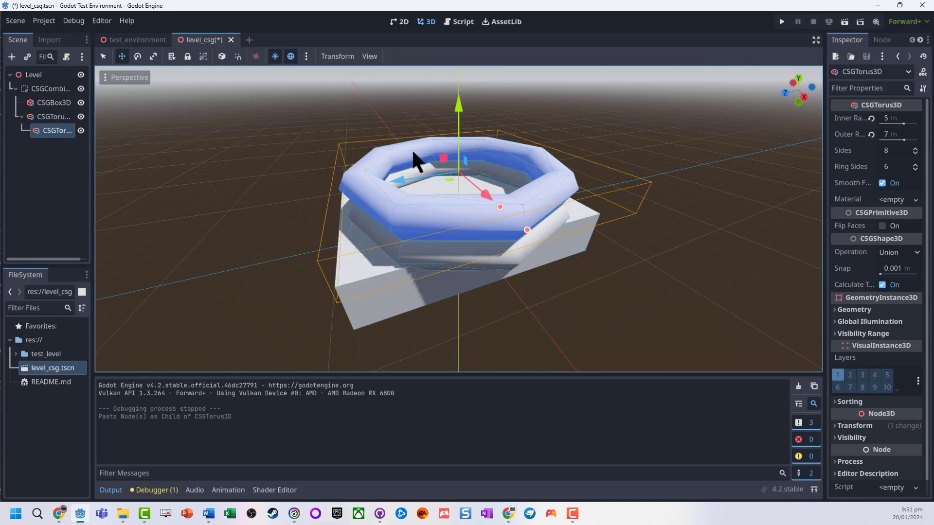
pyautogui.click(886, 138)
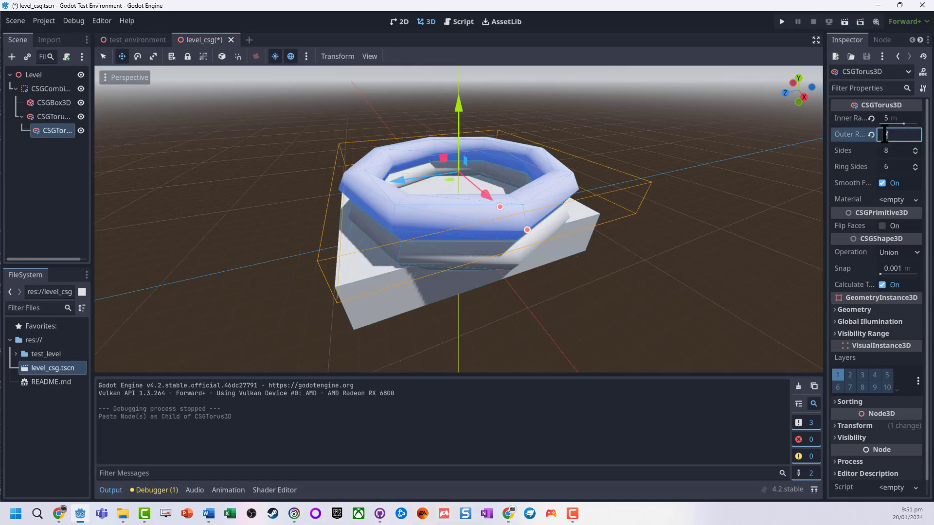
pyautogui.press('Tab')
pyautogui.click(889, 118)
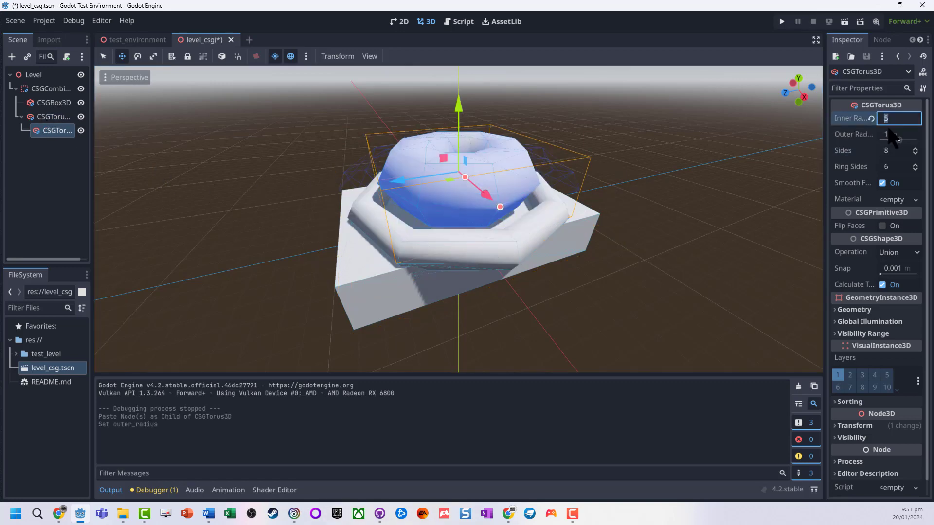
pyautogui.write('0.25')
pyautogui.press('Tab')
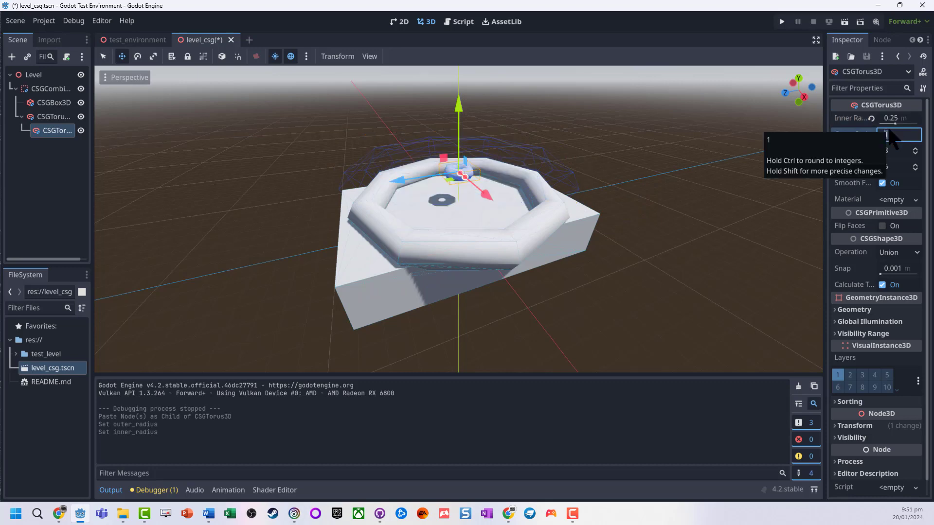
pyautogui.scroll(5, 514, 180)
pyautogui.scroll(-5, 508, 168)
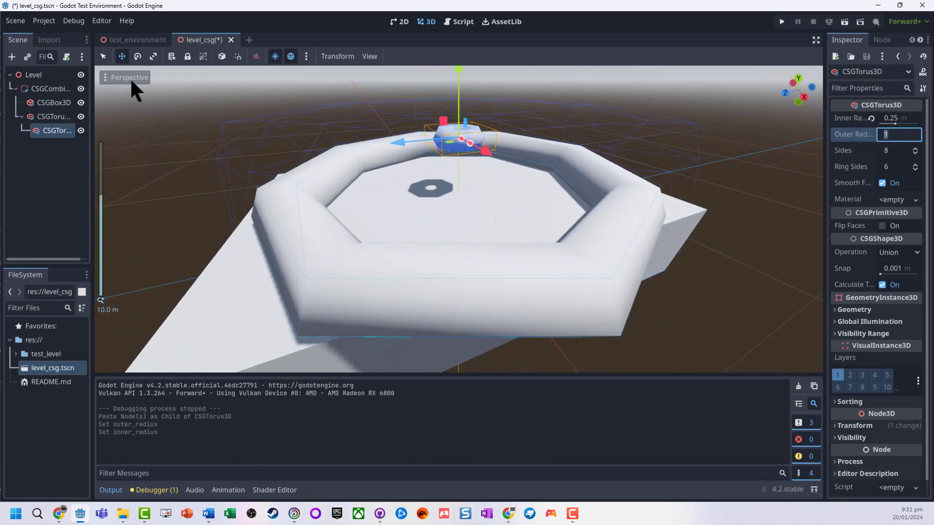
# Step: Rotate the small torus 90° upright on X, move it down, and play-test the level
pyautogui.click(103, 56)
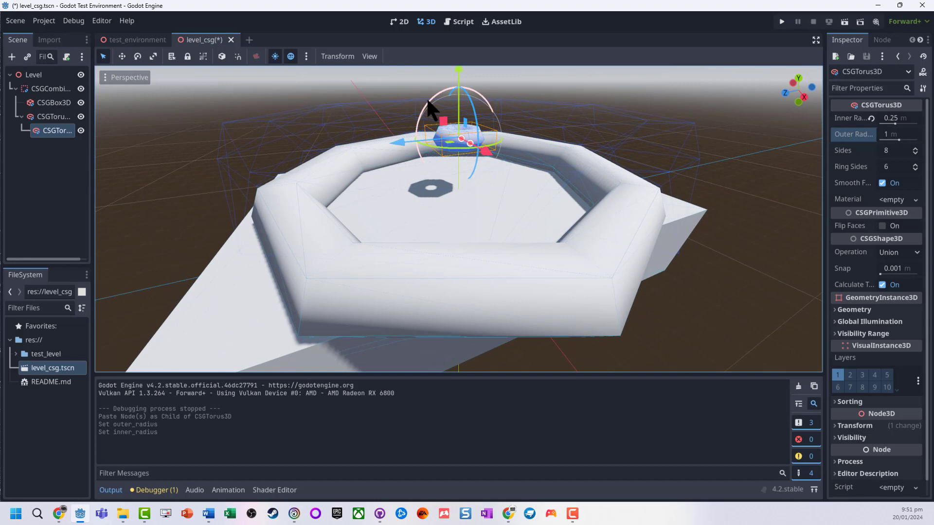
pyautogui.moveTo(419, 99); pyautogui.dragTo(427, 167)
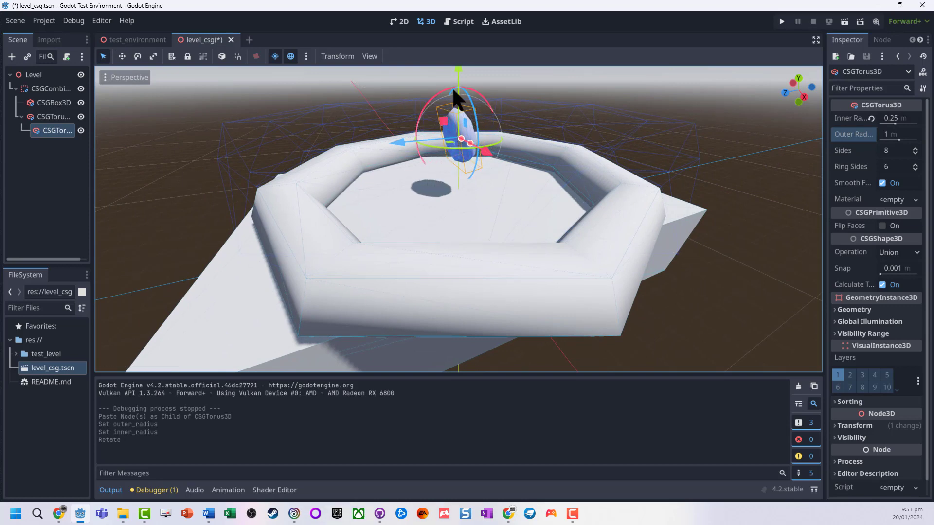
pyautogui.moveTo(459, 73); pyautogui.dragTo(462, 97)
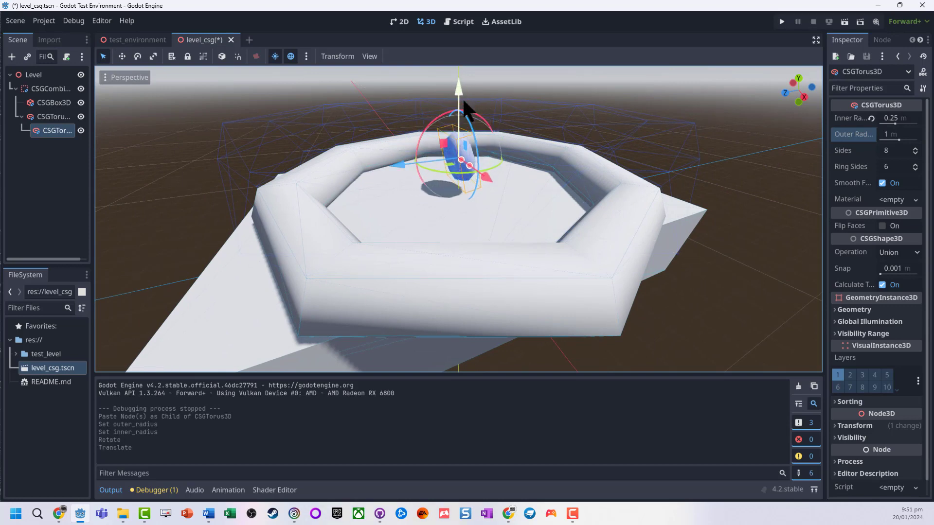
pyautogui.press('F5')
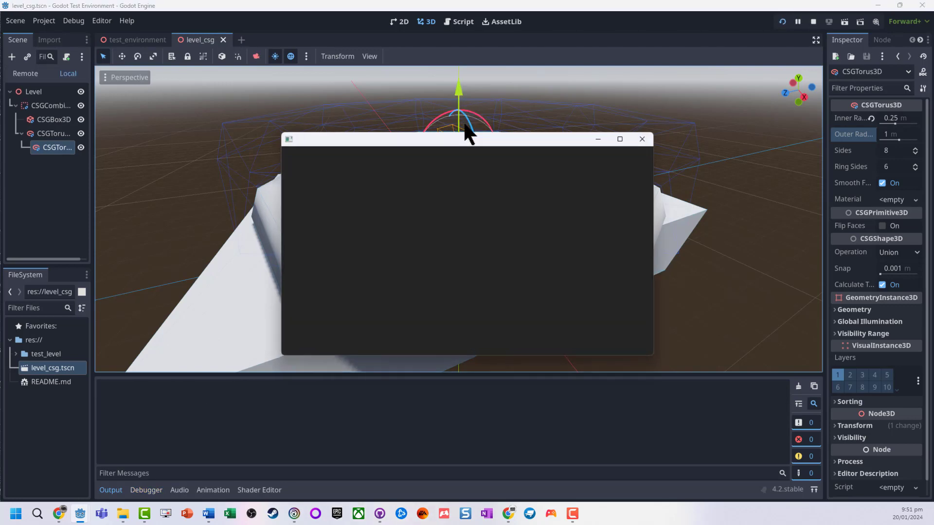
pyautogui.moveTo(432, 231); pyautogui.dragTo(654, 140)
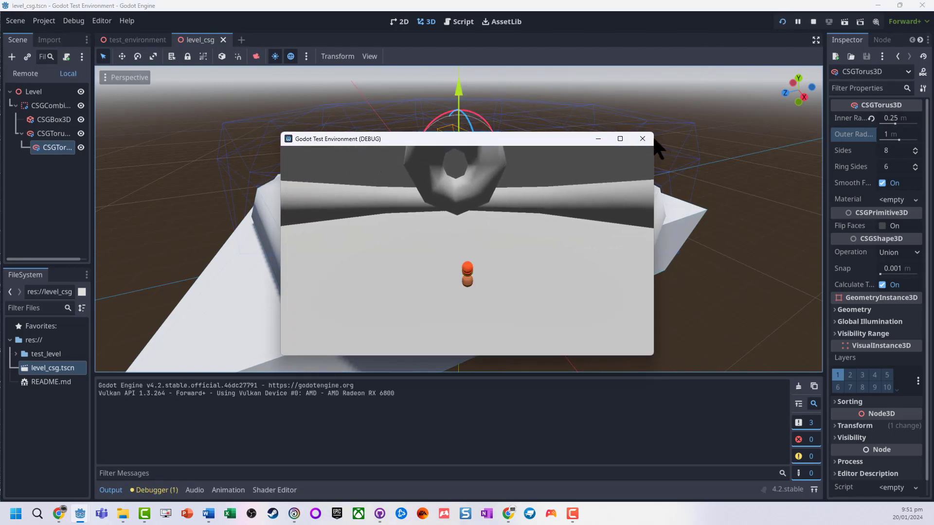
pyautogui.click(642, 139)
# Step: Reparent the small torus under CSGBox3D in the Scene dock
pyautogui.scroll(-3, 530, 230)
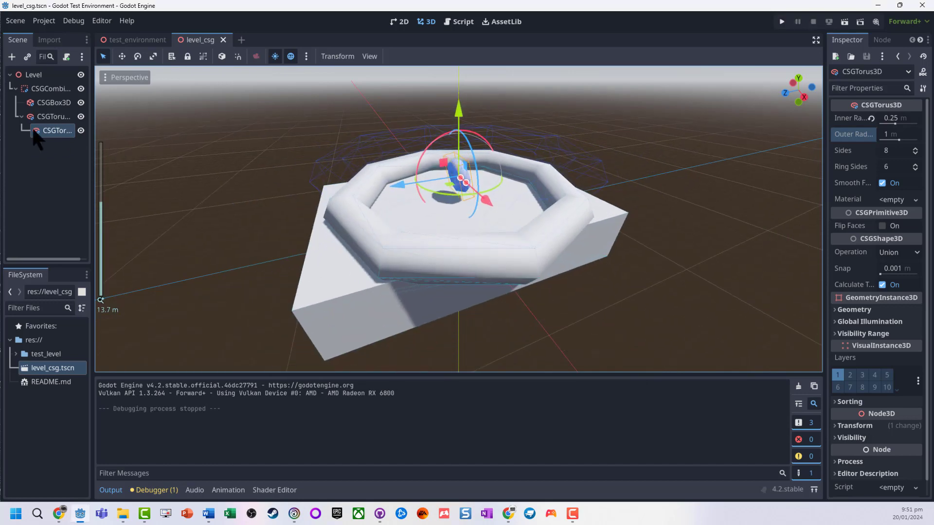
pyautogui.click(50, 135)
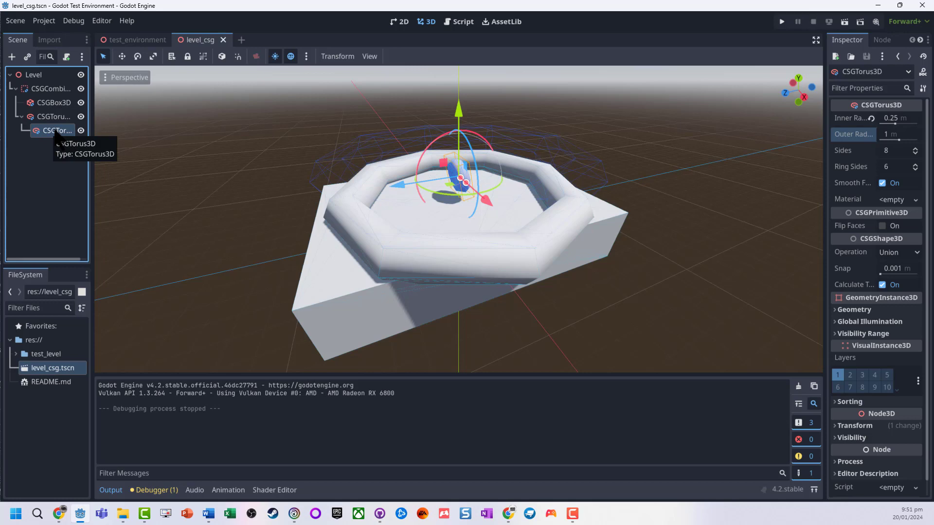
pyautogui.moveTo(56, 138); pyautogui.dragTo(53, 103)
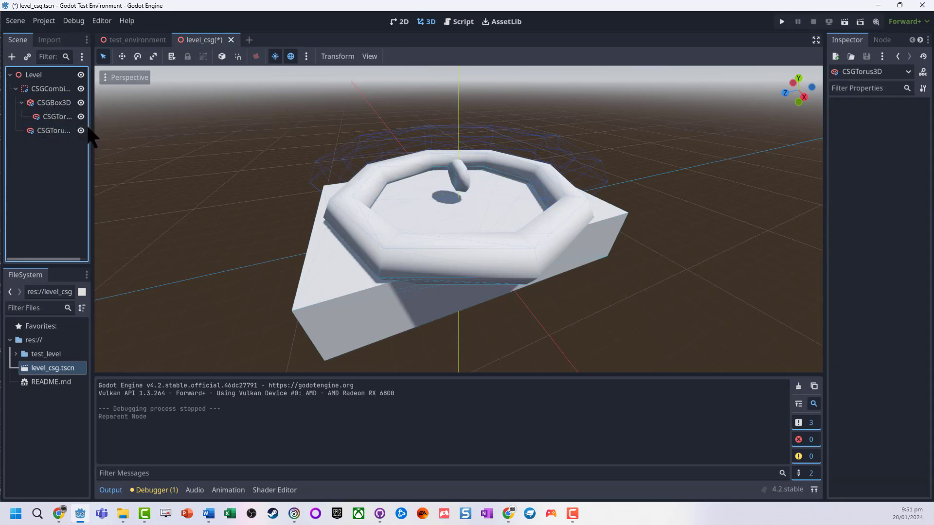
pyautogui.click(55, 100)
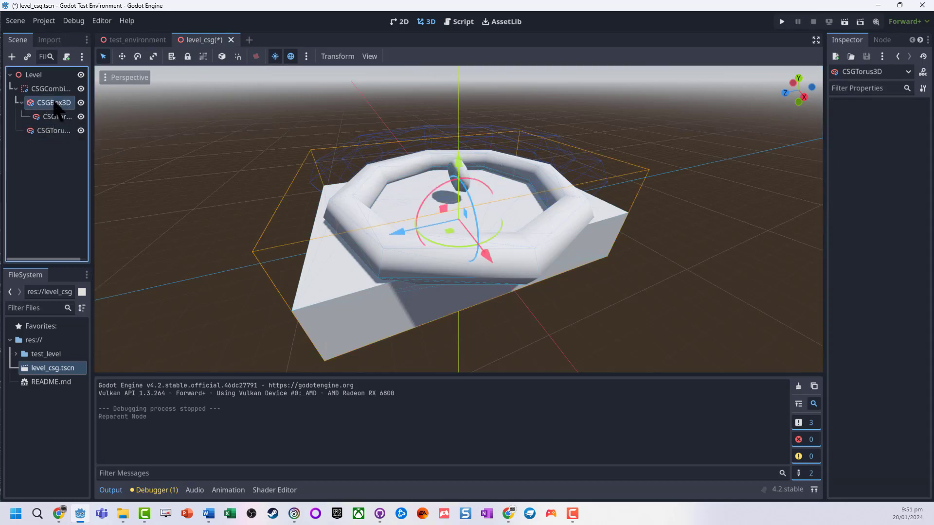
# Step: Shift the small torus inside the rim along its Z axis and run the level
pyautogui.click(57, 132)
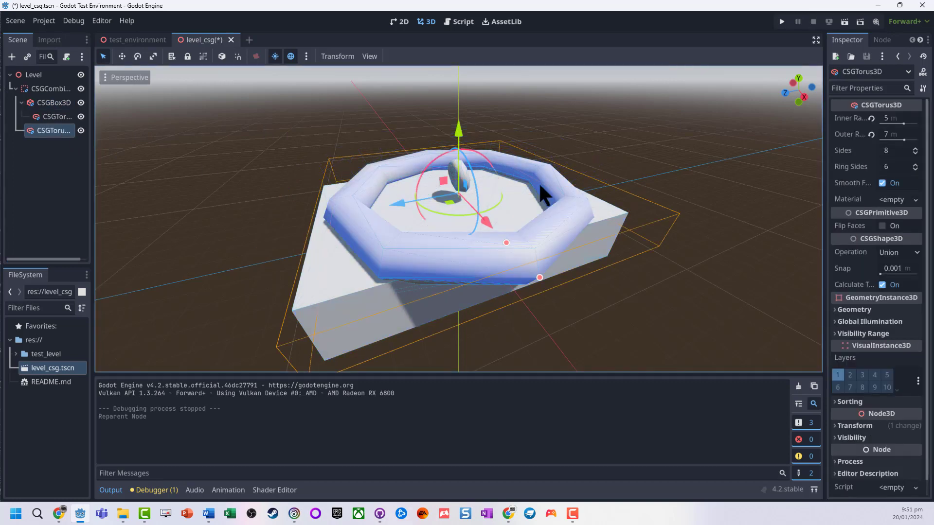
pyautogui.moveTo(455, 142); pyautogui.dragTo(461, 150)
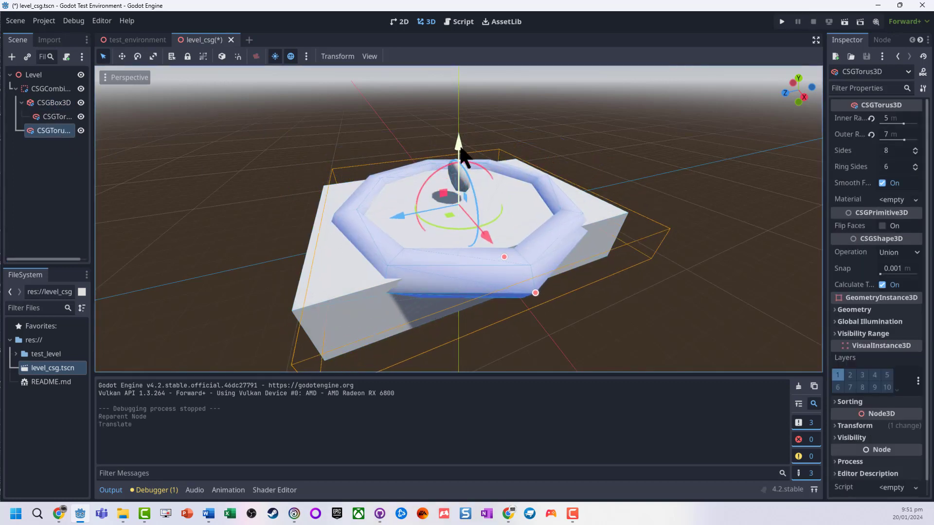
pyautogui.hotkey('ctrl', 'z')
pyautogui.click(61, 117)
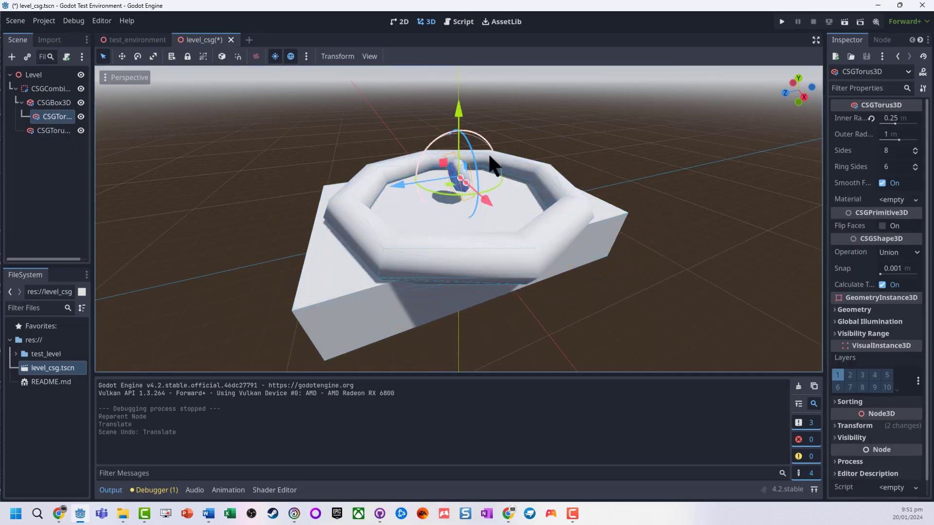
pyautogui.moveTo(460, 116); pyautogui.dragTo(410, 204)
pyautogui.moveTo(506, 208); pyautogui.dragTo(546, 194, button='middle')
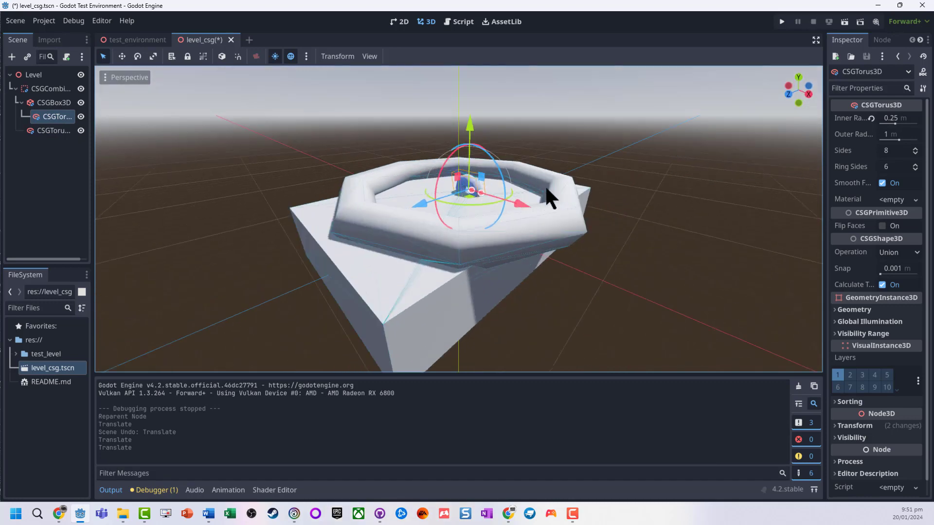
pyautogui.press('F5')
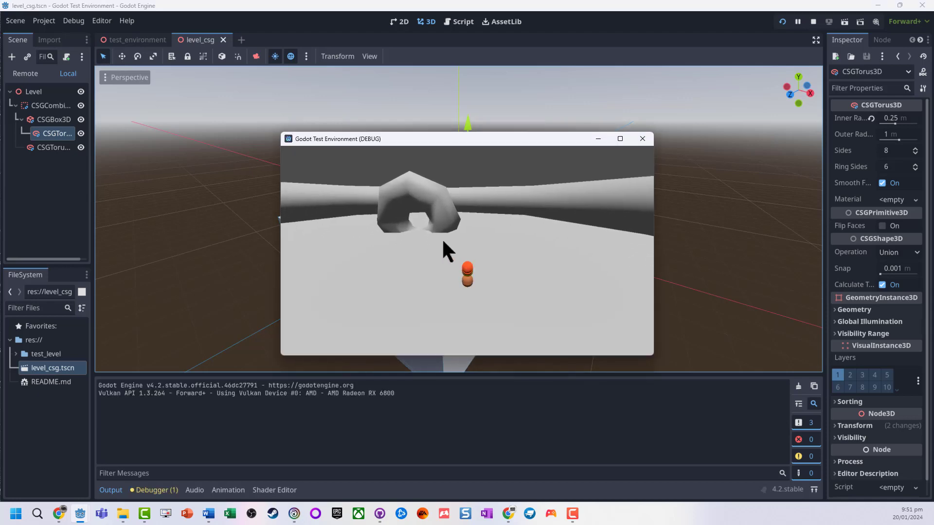
# Step: Close the test game and select the small CSGTorus3D in the Scene dock
pyautogui.click(643, 139)
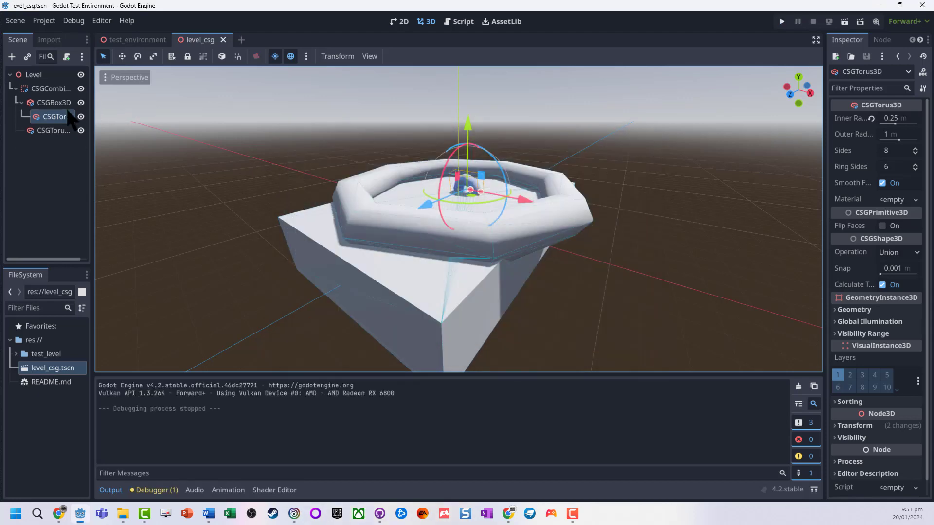
pyautogui.click(47, 119)
# Step: Set the small torus's operation to Intersection, then play-test the level and close the game
pyautogui.click(916, 252)
pyautogui.click(897, 282)
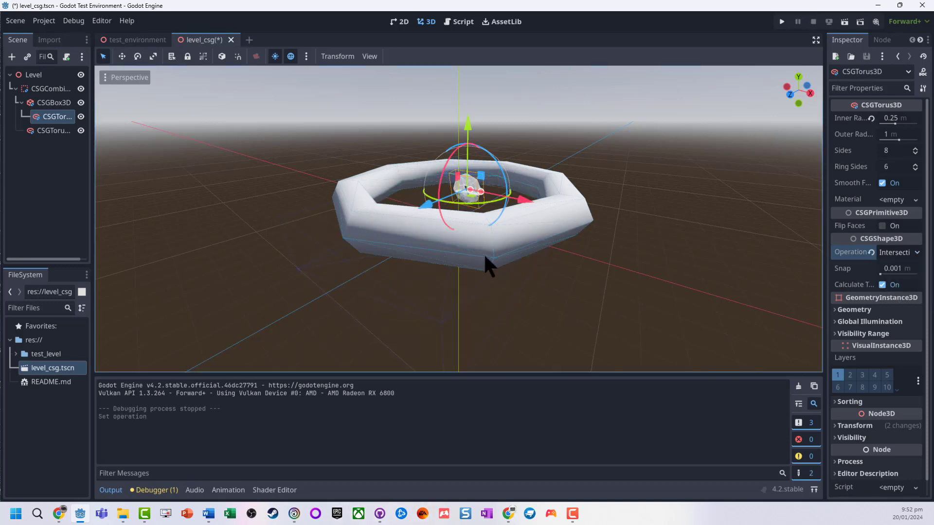
pyautogui.moveTo(472, 247); pyautogui.dragTo(484, 292, button='middle')
pyautogui.scroll(3, 477, 224)
pyautogui.scroll(4, 479, 227)
pyautogui.moveTo(479, 228); pyautogui.dragTo(499, 210, button='middle')
pyautogui.scroll(-3, 497, 205)
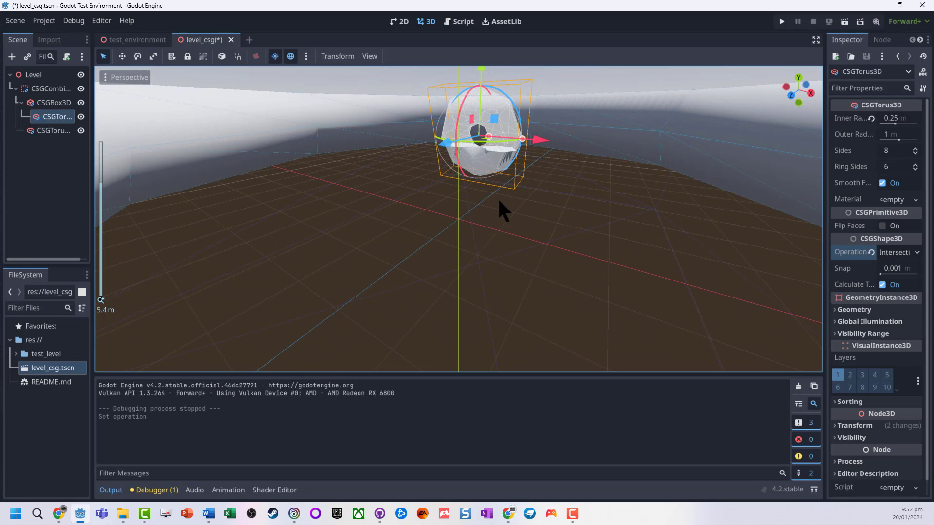
pyautogui.press('F5')
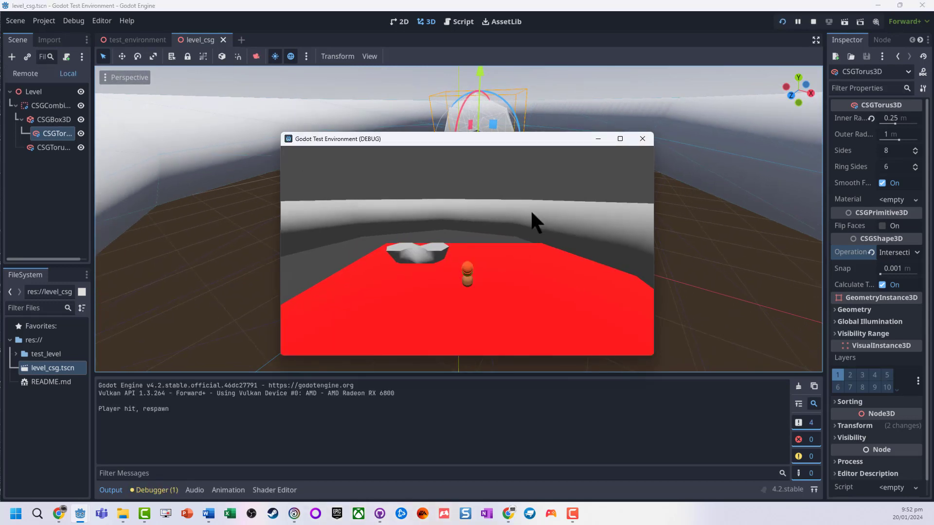
pyautogui.click(643, 139)
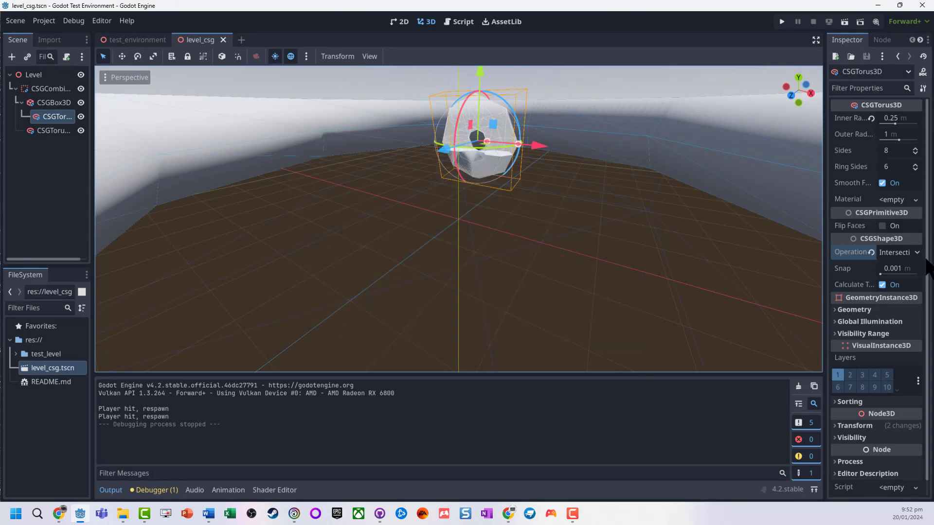
# Step: Switch the small torus's operation to Subtraction, inspect the cut, then play-test and close the game
pyautogui.click(913, 255)
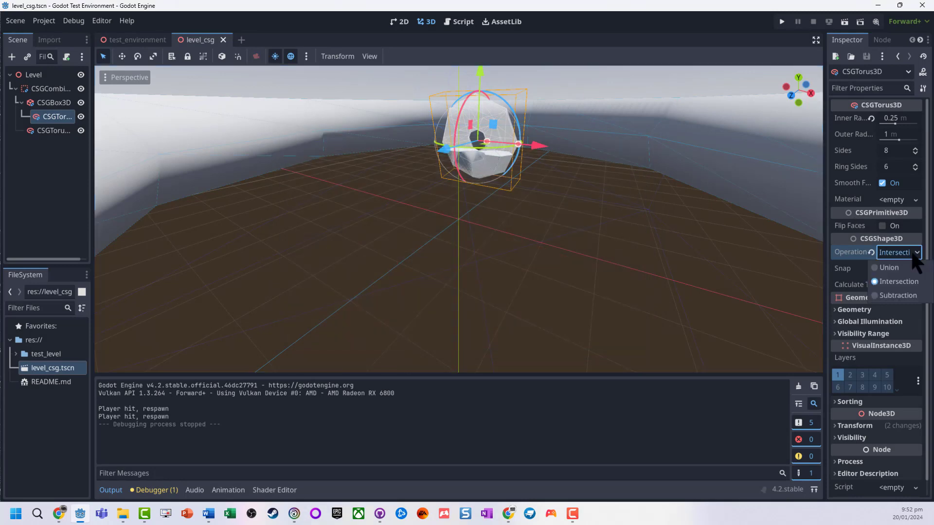
pyautogui.click(887, 295)
pyautogui.moveTo(446, 184); pyautogui.dragTo(459, 252, button='middle')
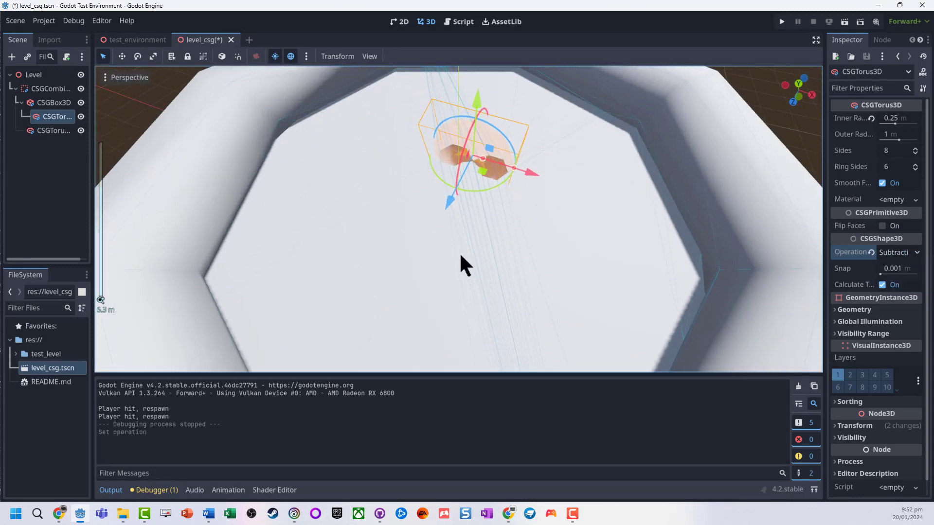
pyautogui.scroll(-3, 459, 256)
pyautogui.scroll(3, 466, 224)
pyautogui.moveTo(480, 195); pyautogui.dragTo(563, 180, button='middle')
pyautogui.scroll(2, 574, 197)
pyautogui.press('F5')
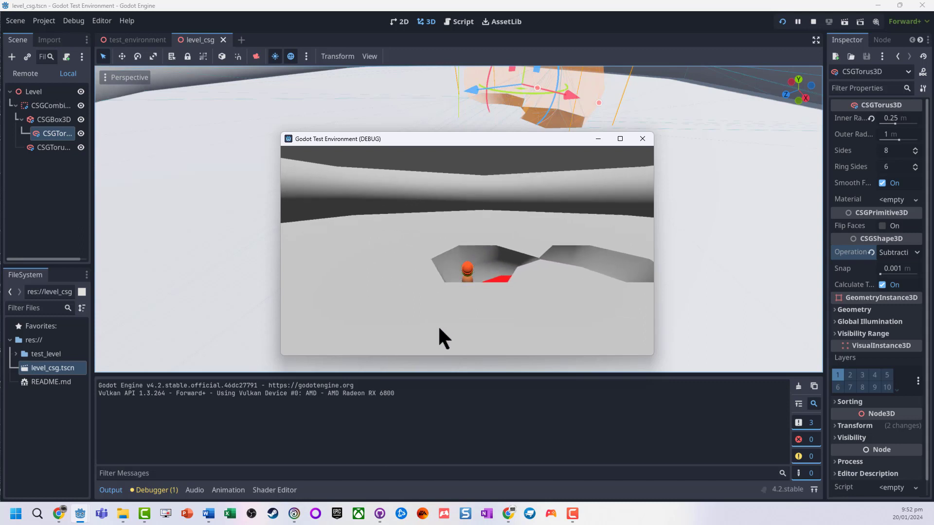
pyautogui.click(643, 140)
pyautogui.scroll(-5, 485, 128)
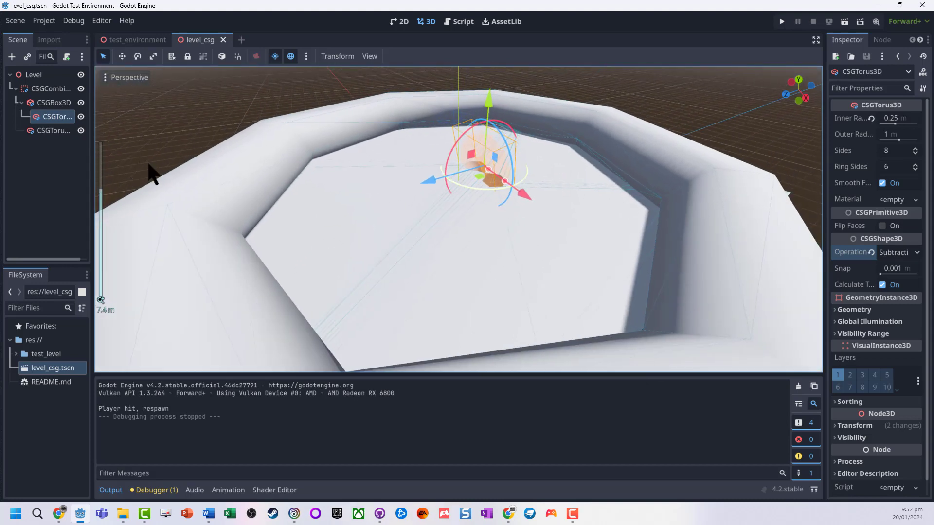
# Step: Open Add Child Node on CSGCombiner3D and pick CSGPolygon3D from the csg-filtered node list
pyautogui.click(67, 141)
pyautogui.click(71, 90)
pyautogui.rightClick(74, 93)
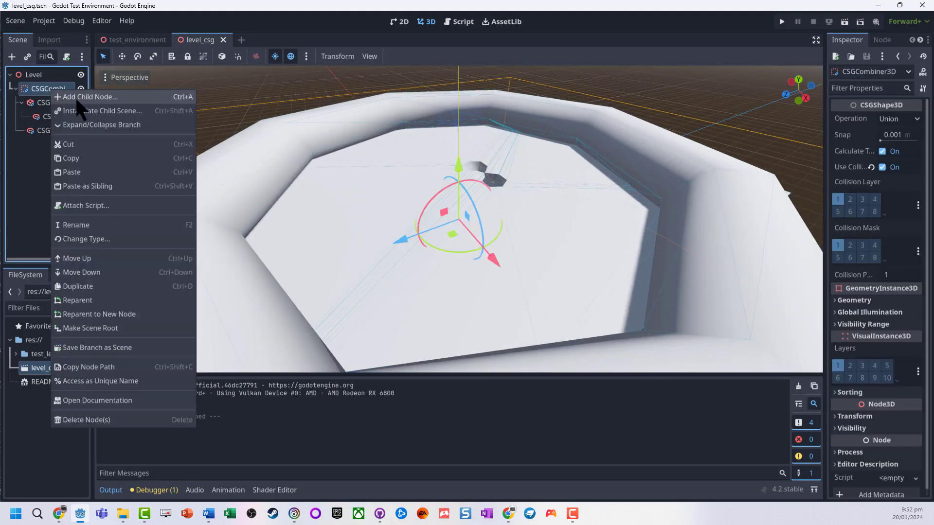
pyautogui.click(79, 100)
pyautogui.scroll(-1, 271, 257)
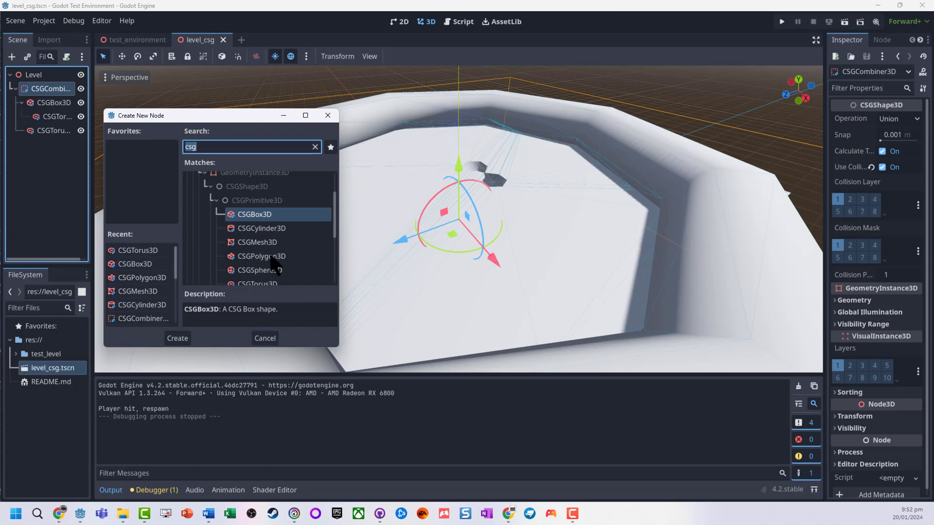
pyautogui.click(271, 257)
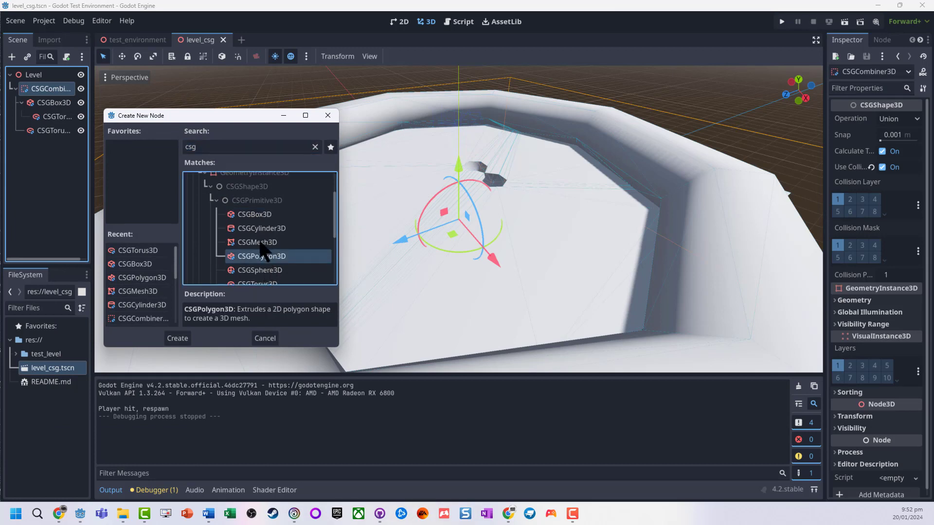
pyautogui.scroll(-1, 260, 242)
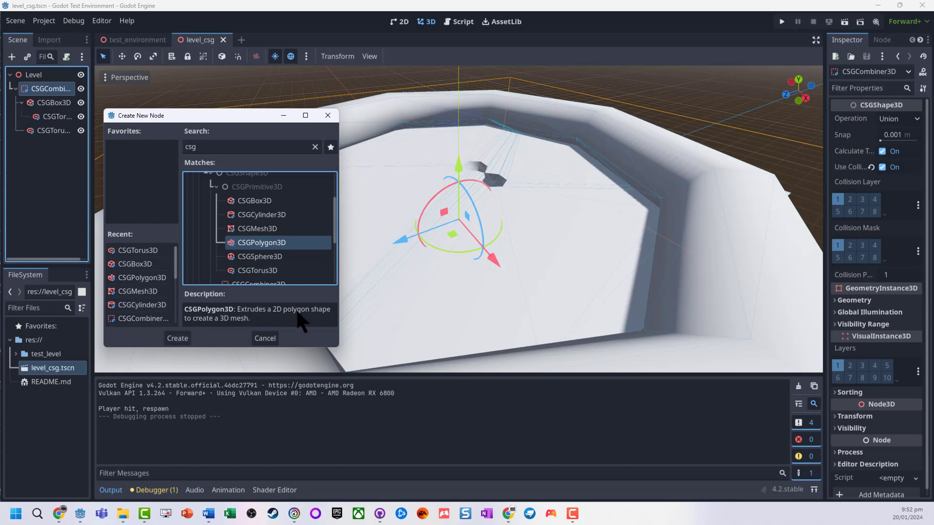
pyautogui.click(177, 338)
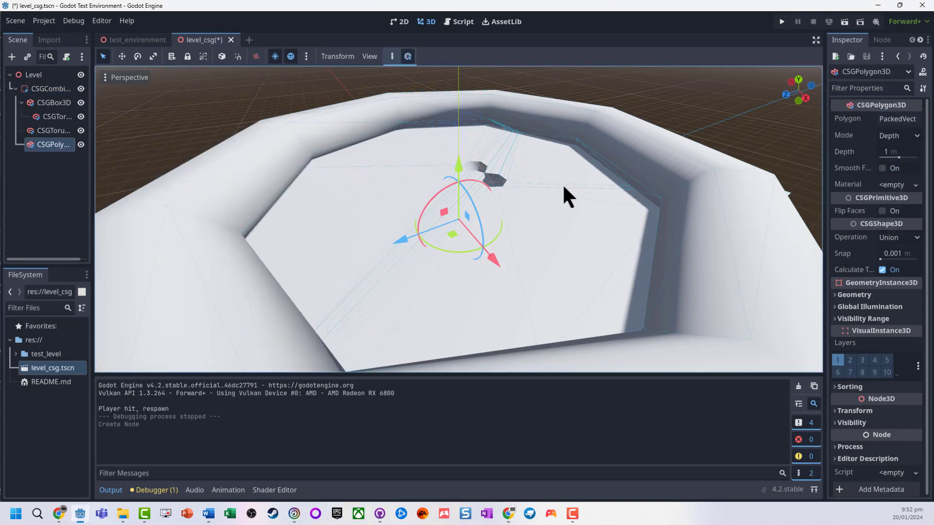
pyautogui.scroll(-8, 560, 195)
pyautogui.scroll(4, 559, 192)
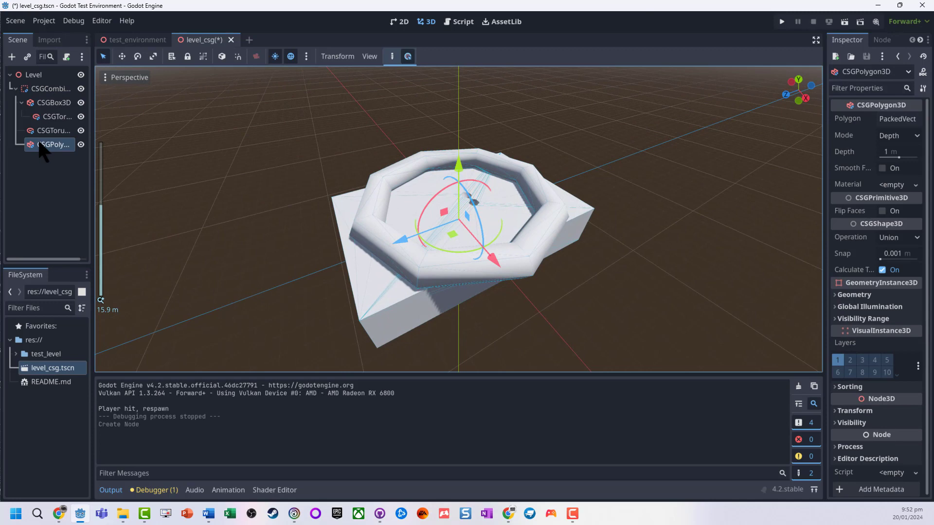
pyautogui.click(408, 56)
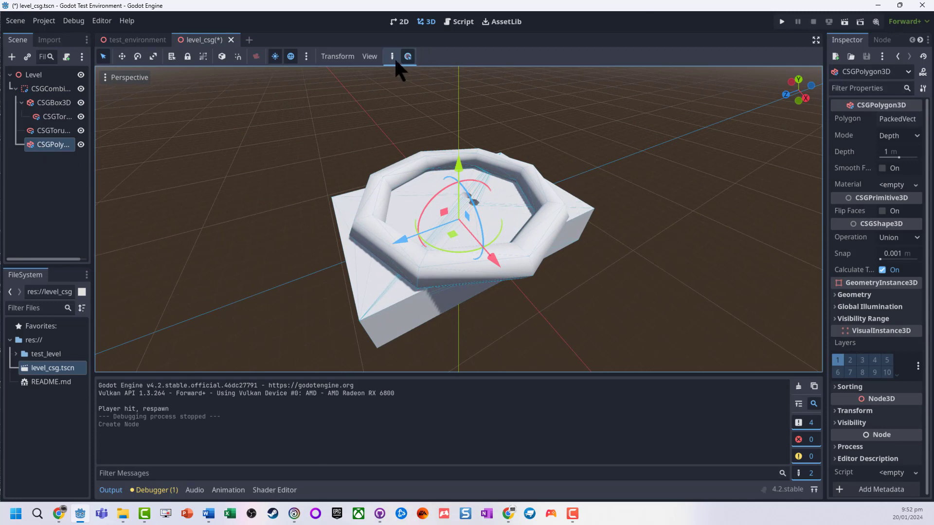
pyautogui.click(246, 200)
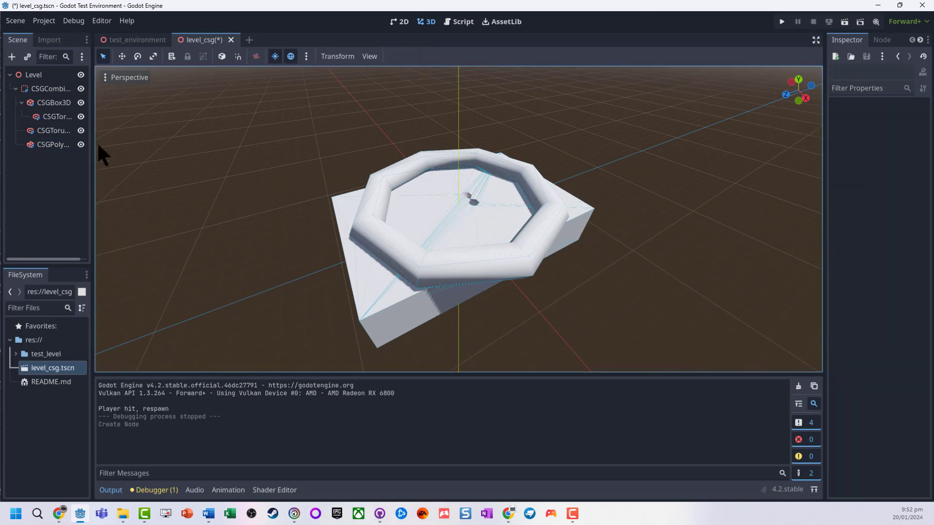
pyautogui.click(53, 144)
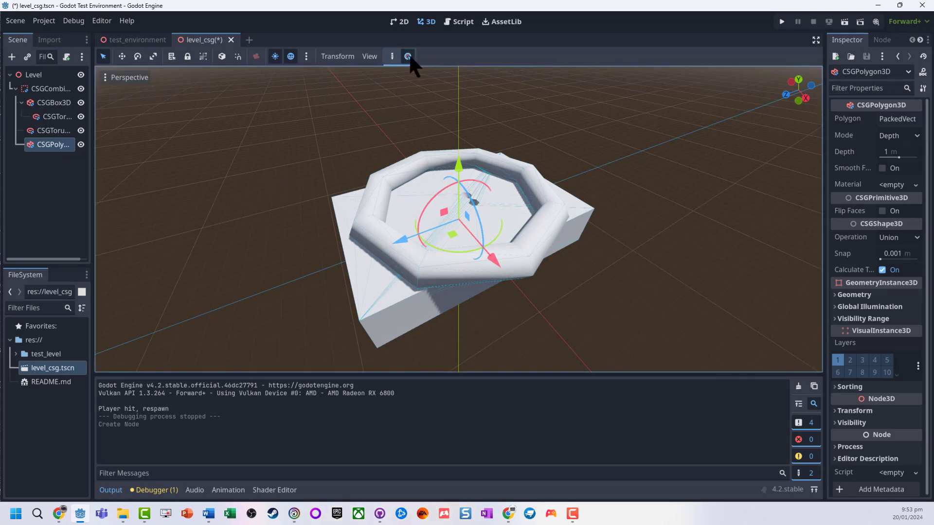
pyautogui.click(235, 212)
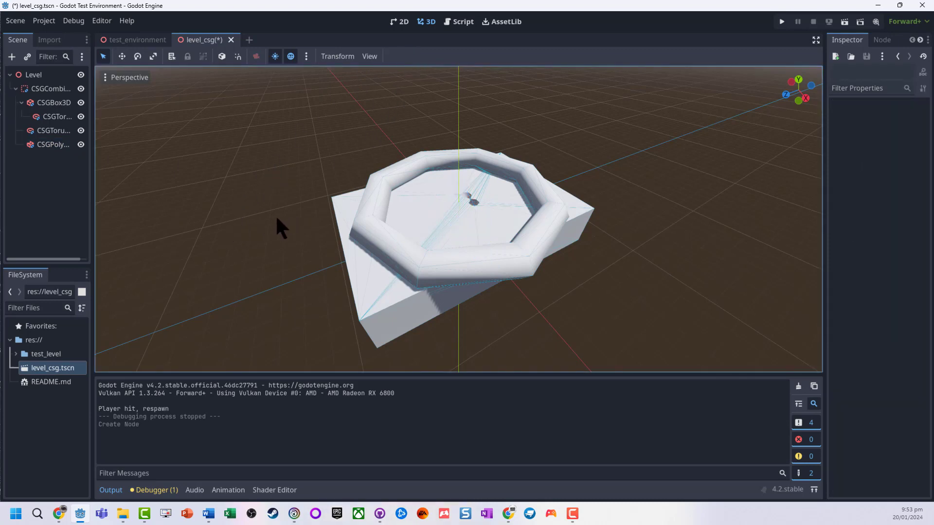
pyautogui.moveTo(277, 218); pyautogui.dragTo(656, 130, button='middle')
pyautogui.click(797, 95)
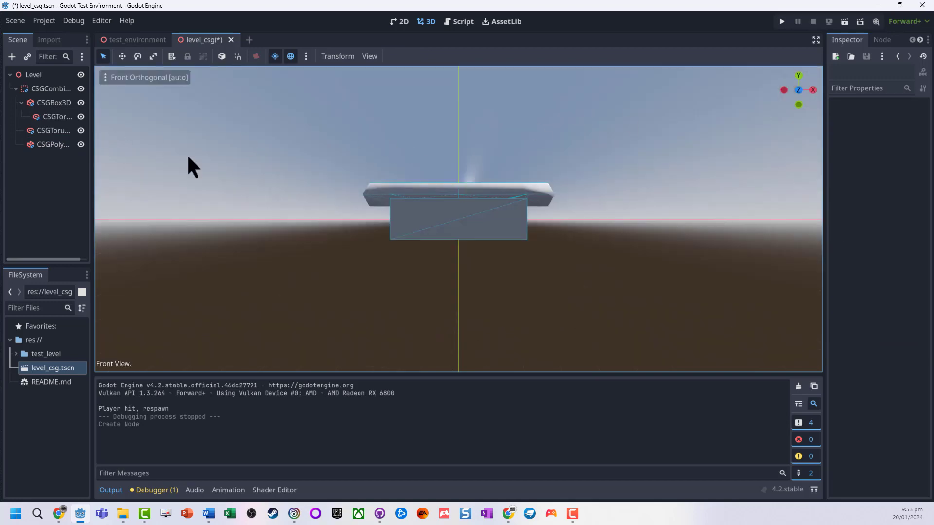
pyautogui.click(43, 145)
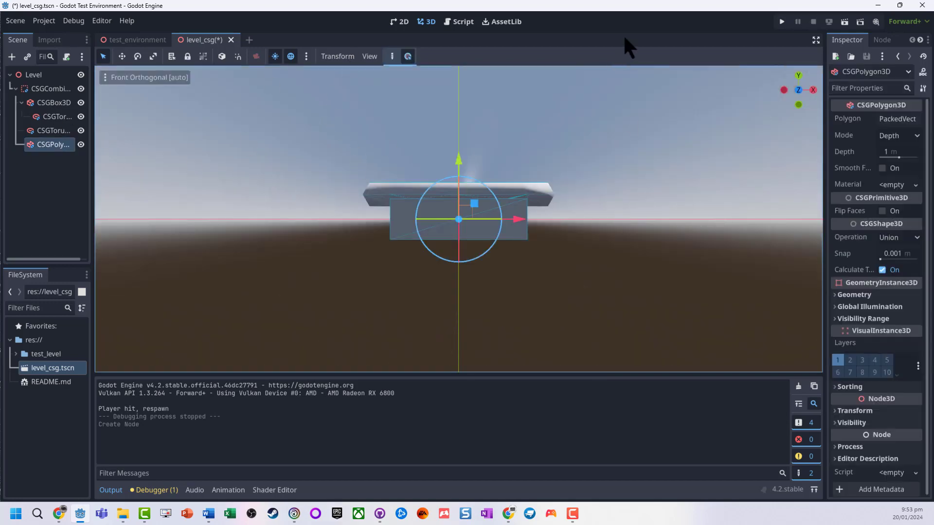
pyautogui.click(250, 213)
pyautogui.scroll(-3, 334, 188)
pyautogui.moveTo(334, 187); pyautogui.dragTo(184, 127, button='middle')
pyautogui.click(47, 145)
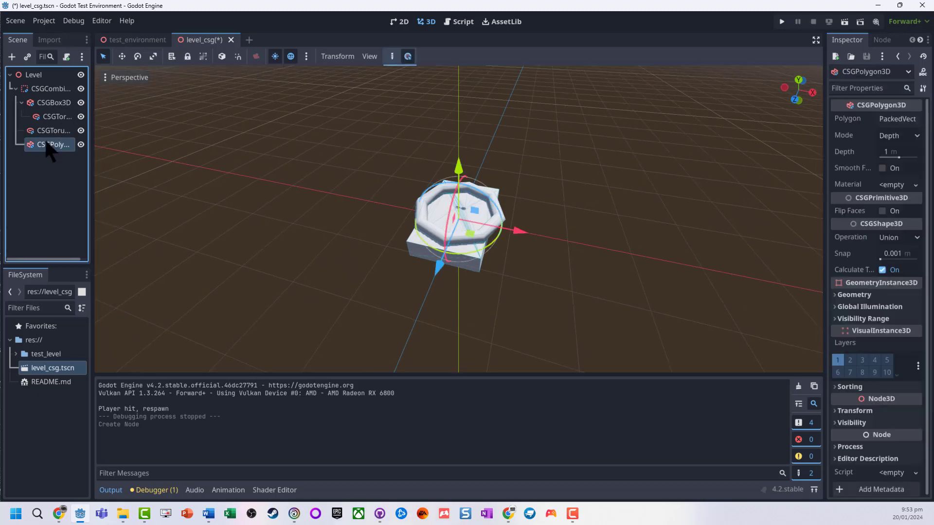
# Step: Delete the old CSGPolygon3D and create a fresh CSGPolygon3D child under CSGCombiner3D
pyautogui.press('Delete')
pyautogui.press('Return')
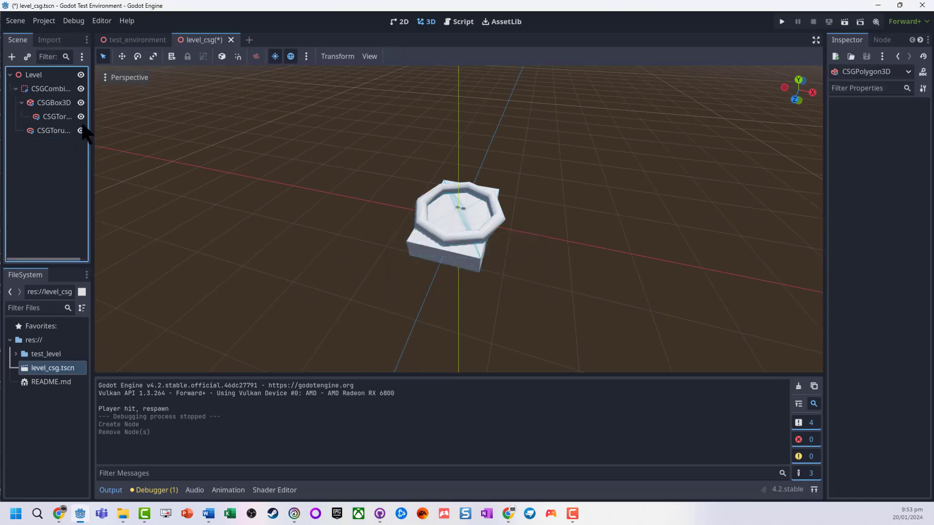
pyautogui.click(39, 89)
pyautogui.rightClick(36, 90)
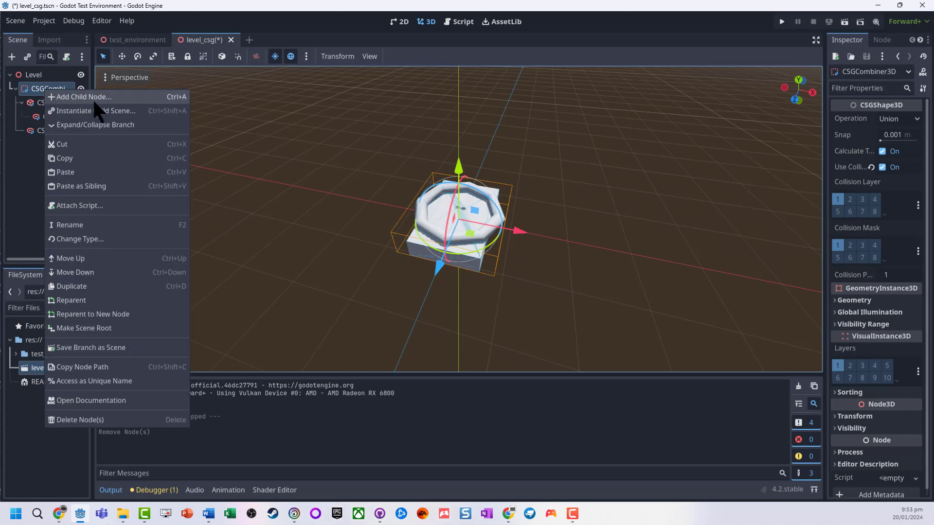
pyautogui.click(63, 96)
pyautogui.scroll(-1, 268, 266)
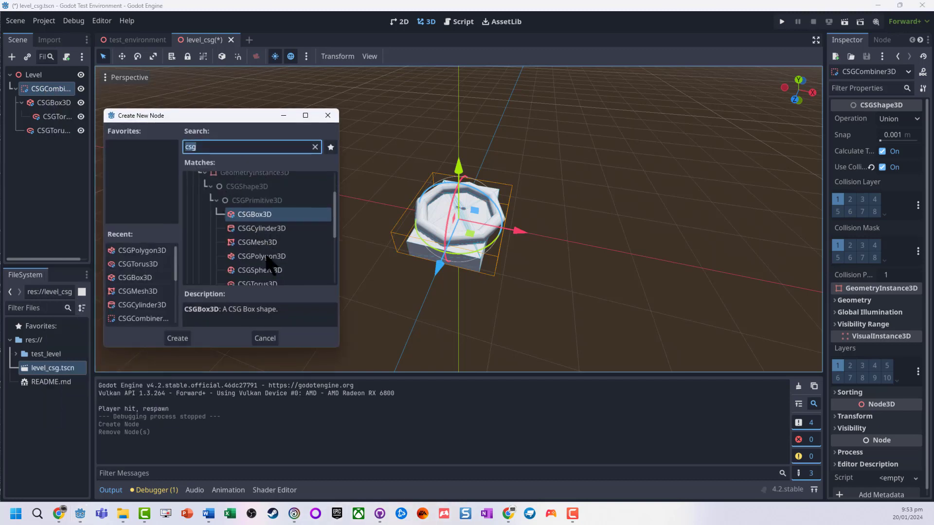
pyautogui.click(263, 257)
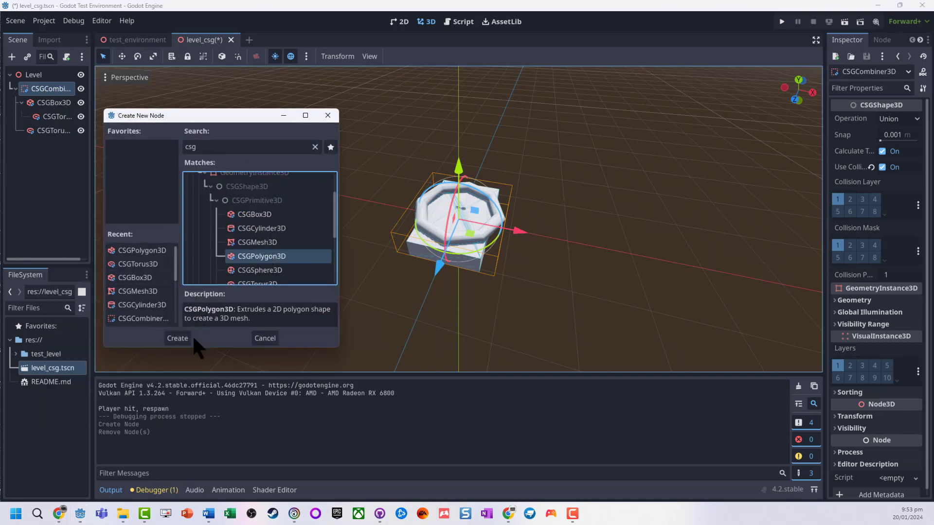
pyautogui.click(177, 337)
# Step: Move the CSGPolygon3D to the right of the box along X and stretch it flatter and longer
pyautogui.scroll(2, 559, 235)
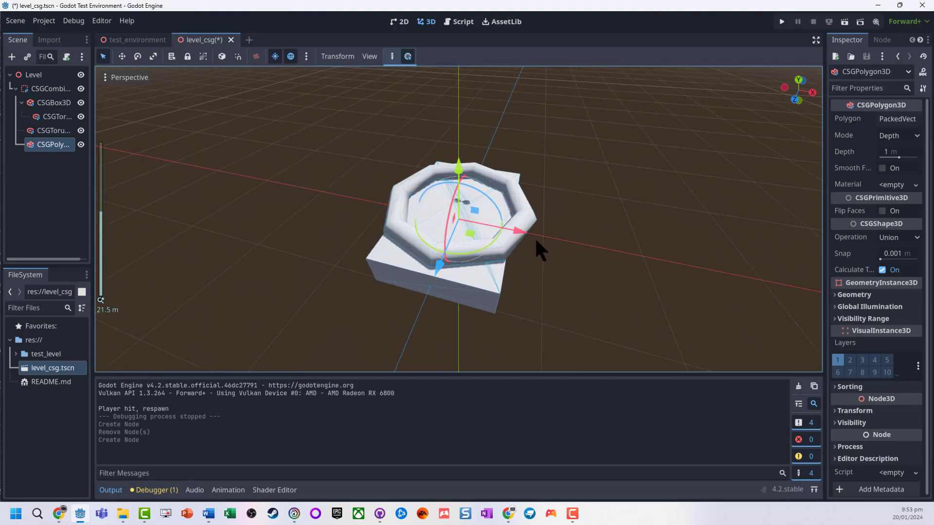
pyautogui.moveTo(510, 238); pyautogui.dragTo(618, 254)
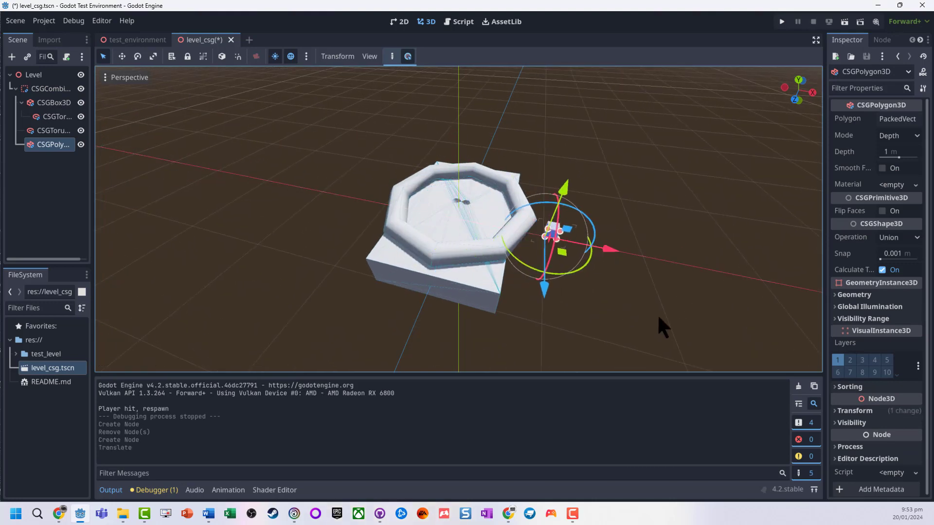
pyautogui.scroll(2, 608, 294)
pyautogui.moveTo(663, 323); pyautogui.dragTo(657, 287, button='middle')
pyautogui.scroll(8, 632, 267)
pyautogui.scroll(-3, 647, 263)
pyautogui.scroll(-2, 657, 287)
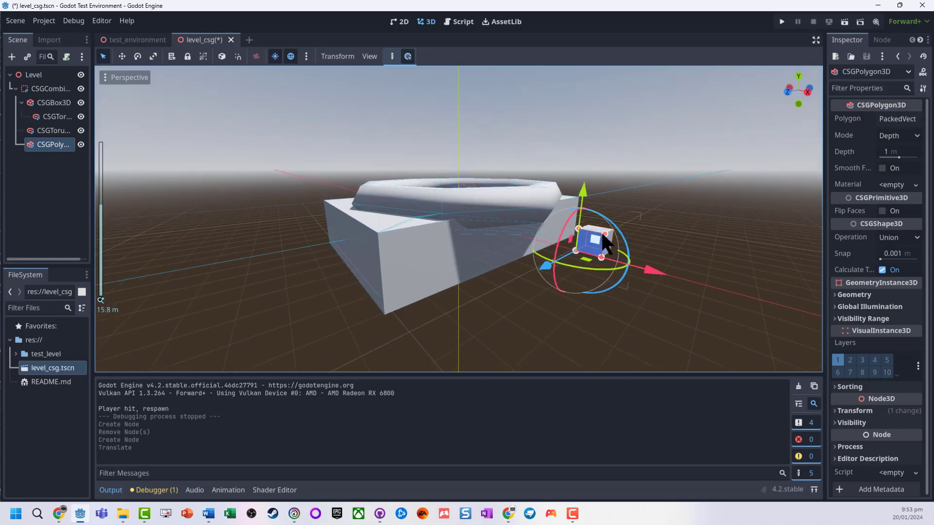
pyautogui.moveTo(635, 242); pyautogui.dragTo(590, 265)
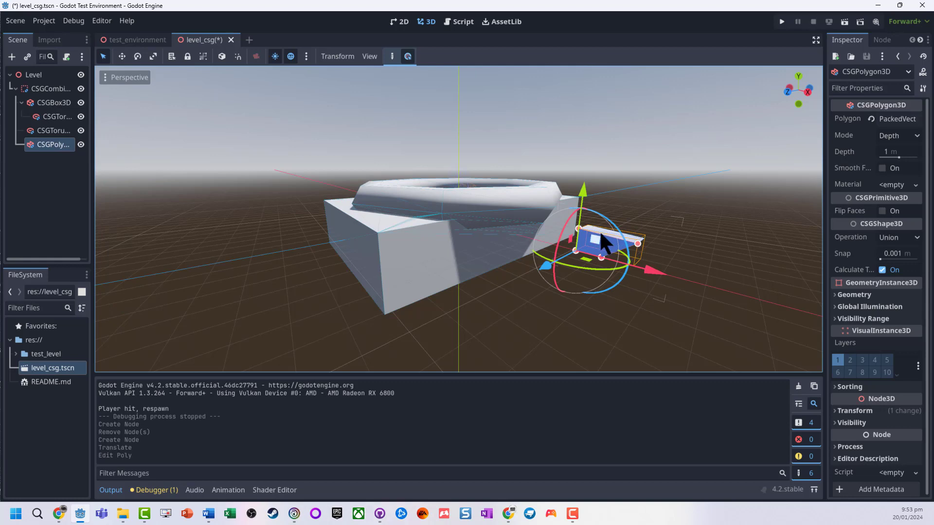
pyautogui.moveTo(602, 231); pyautogui.dragTo(614, 253)
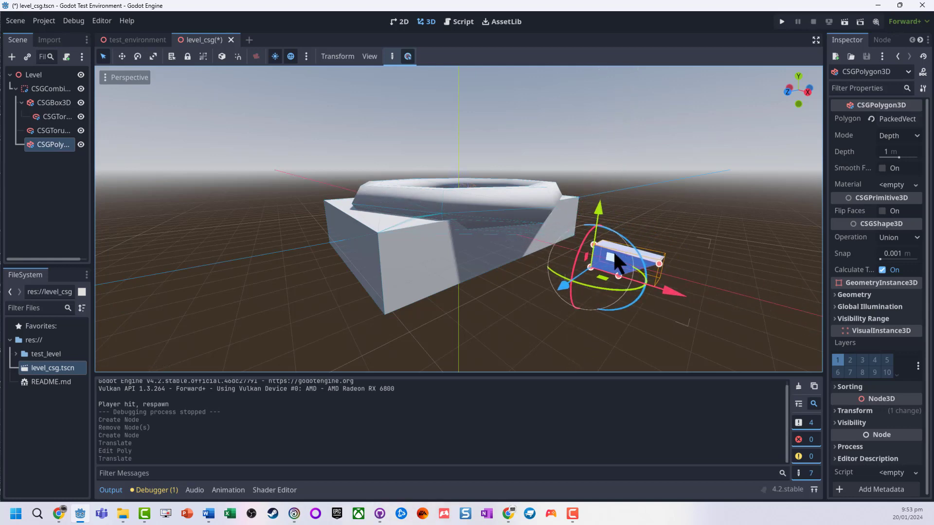
pyautogui.scroll(3, 612, 251)
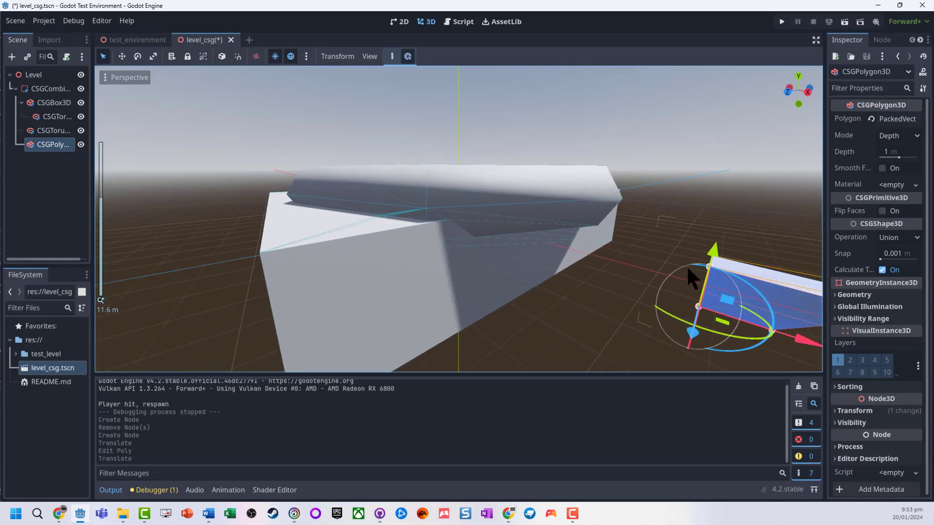
pyautogui.moveTo(687, 264); pyautogui.dragTo(655, 253, button='middle')
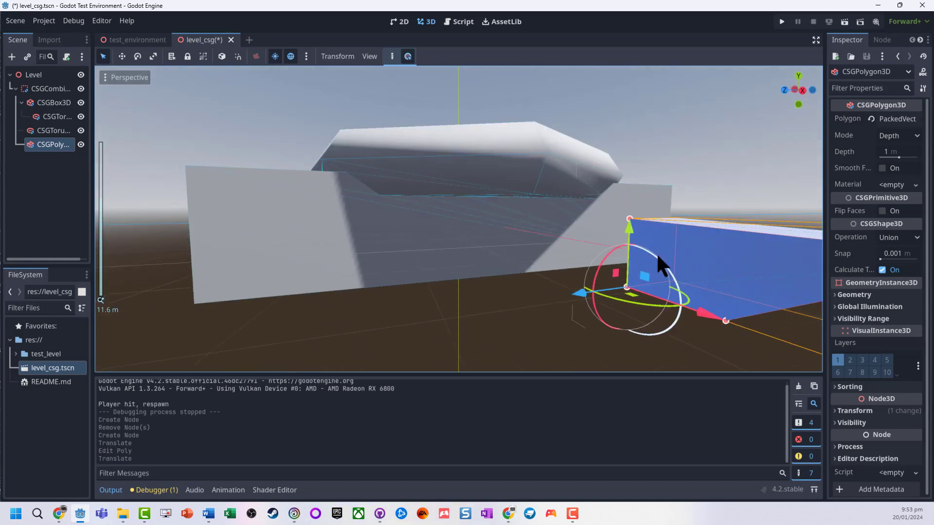
# Step: Add a point on the polygon's top edge and pull it to reshape the outline
pyautogui.click(726, 228)
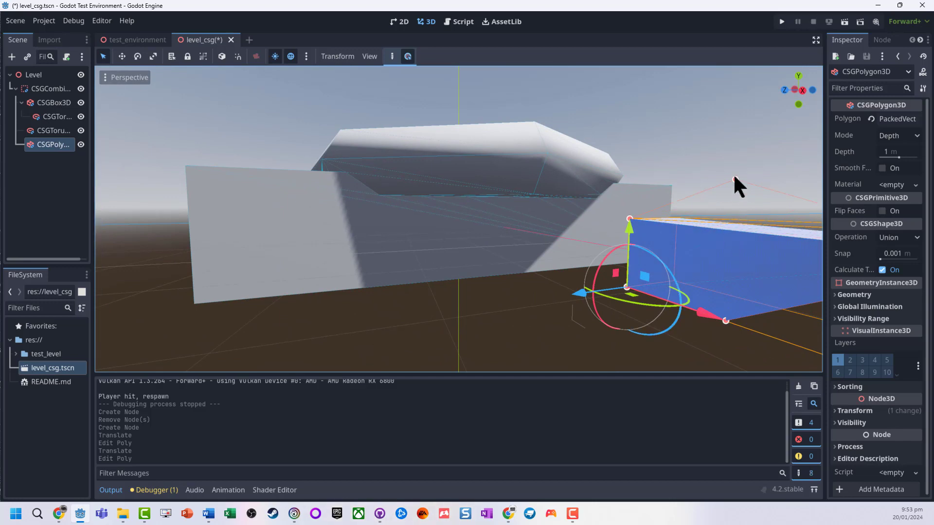
pyautogui.moveTo(735, 178); pyautogui.dragTo(735, 176)
pyautogui.click(792, 341)
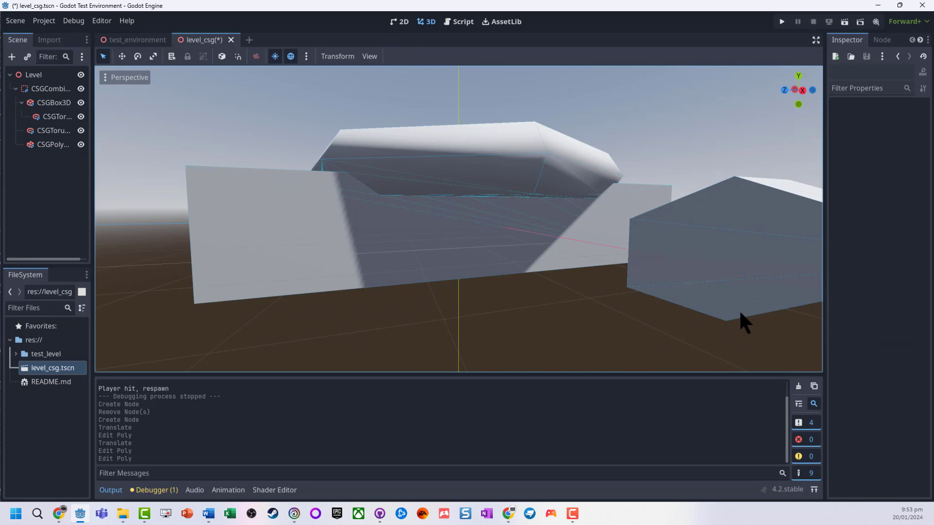
pyautogui.scroll(-10, 656, 291)
pyautogui.scroll(5, 638, 282)
# Step: Add another edge point, remove one point, and stretch a point right to form the sloped wedge
pyautogui.moveTo(638, 282); pyautogui.dragTo(572, 288, button='middle')
pyautogui.click(584, 272)
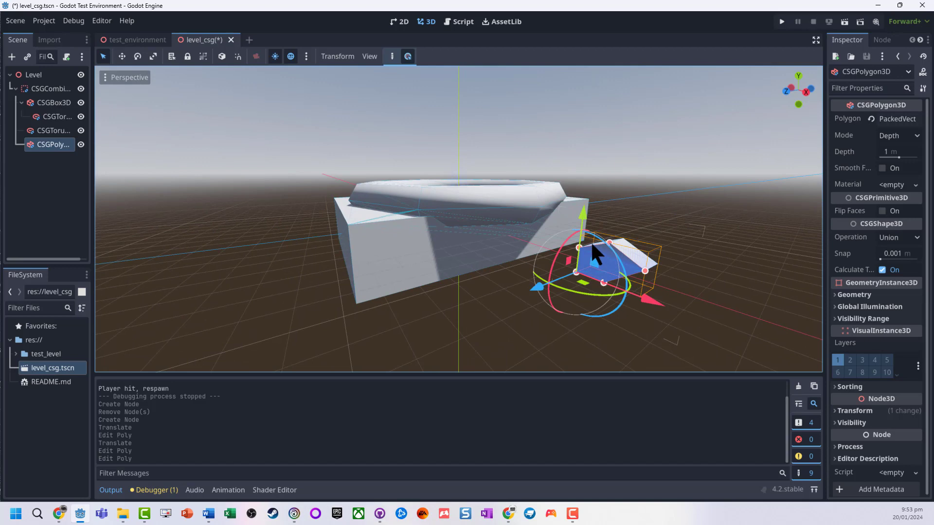
pyautogui.click(592, 245)
pyautogui.rightClick(598, 256)
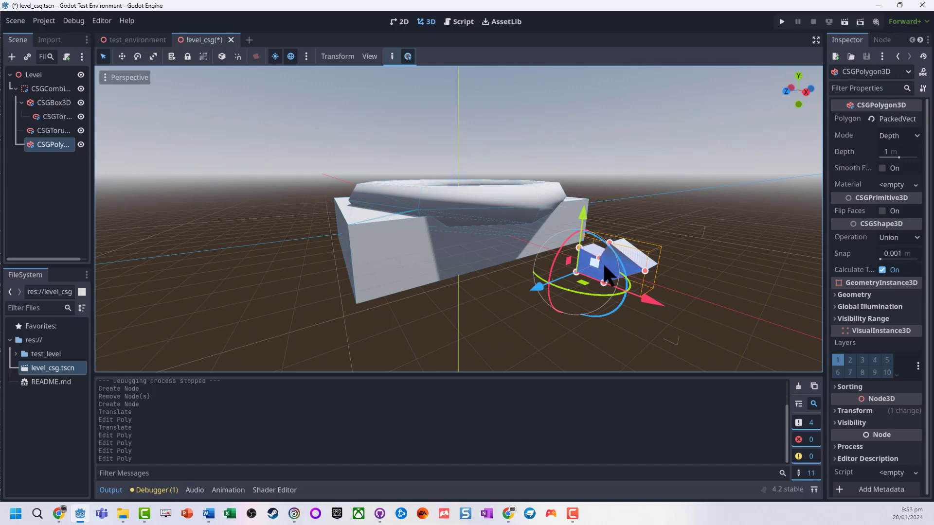
pyautogui.moveTo(602, 261); pyautogui.dragTo(556, 270, button='middle')
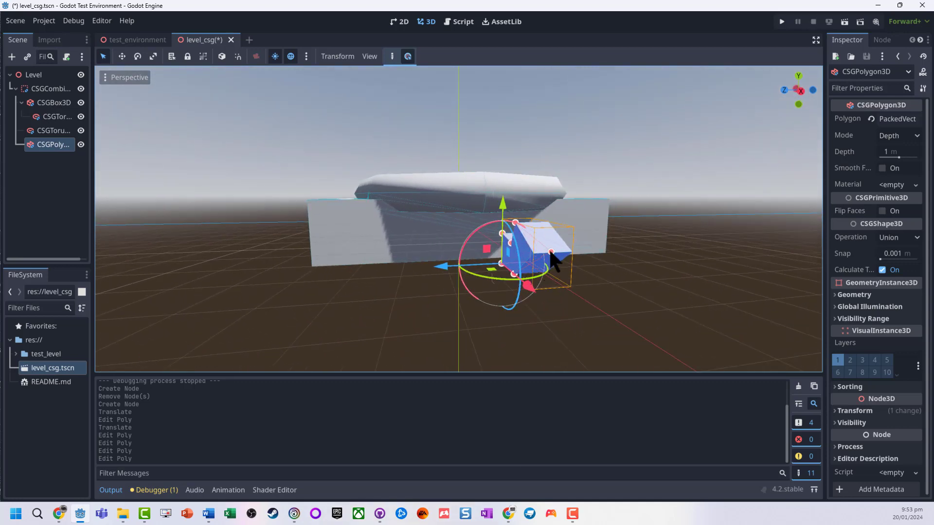
pyautogui.moveTo(551, 254); pyautogui.dragTo(552, 263)
pyautogui.scroll(-3, 557, 255)
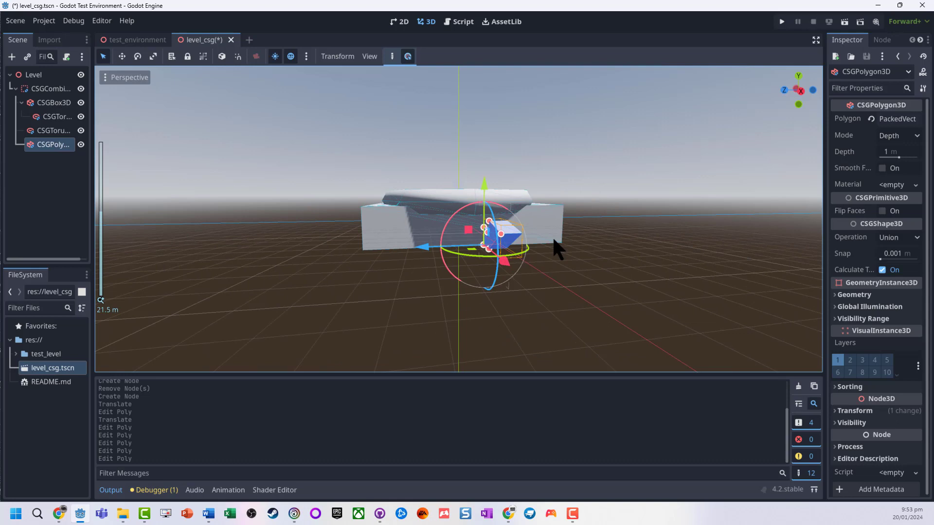
pyautogui.moveTo(559, 246); pyautogui.dragTo(588, 290, button='middle')
# Step: Move the polygon along X, up, and along Z so it sits on the torus rim
pyautogui.scroll(-2, 590, 295)
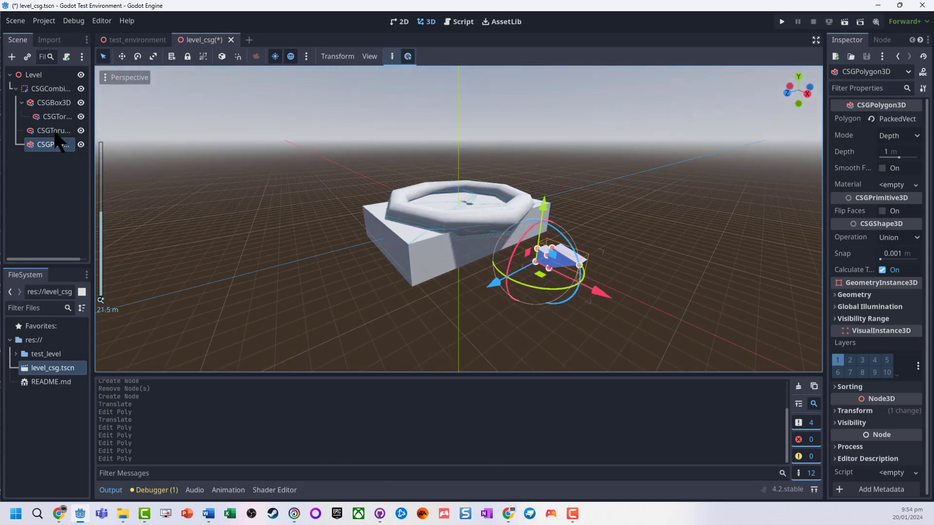
pyautogui.moveTo(603, 293); pyautogui.dragTo(545, 282)
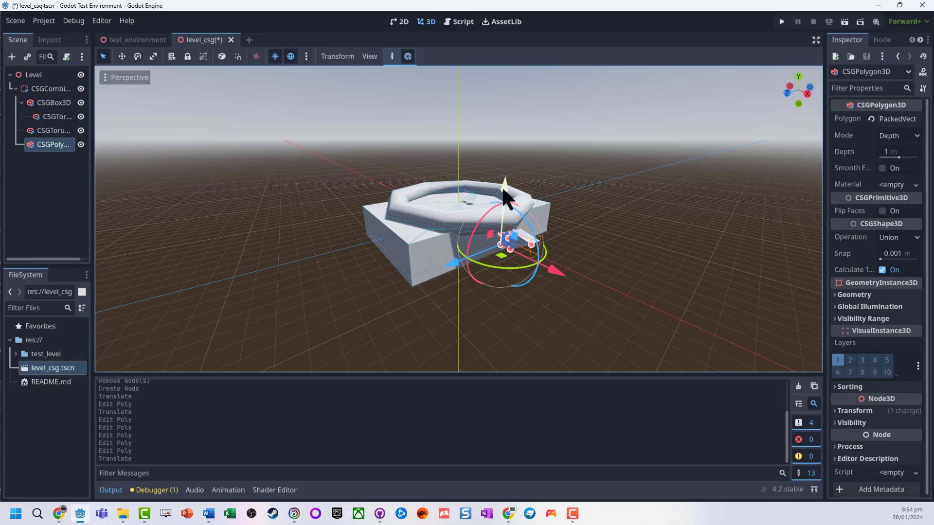
pyautogui.moveTo(502, 186); pyautogui.dragTo(303, 183)
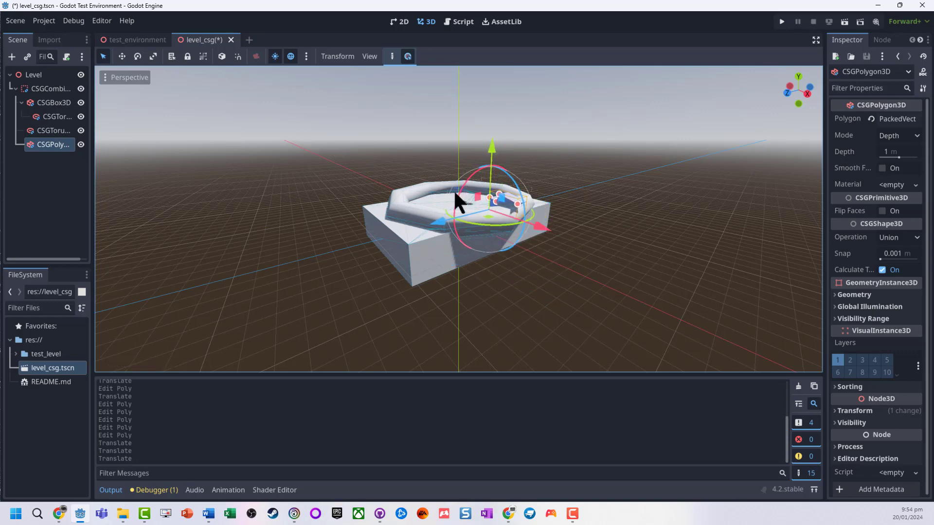
pyautogui.moveTo(438, 223); pyautogui.dragTo(459, 212)
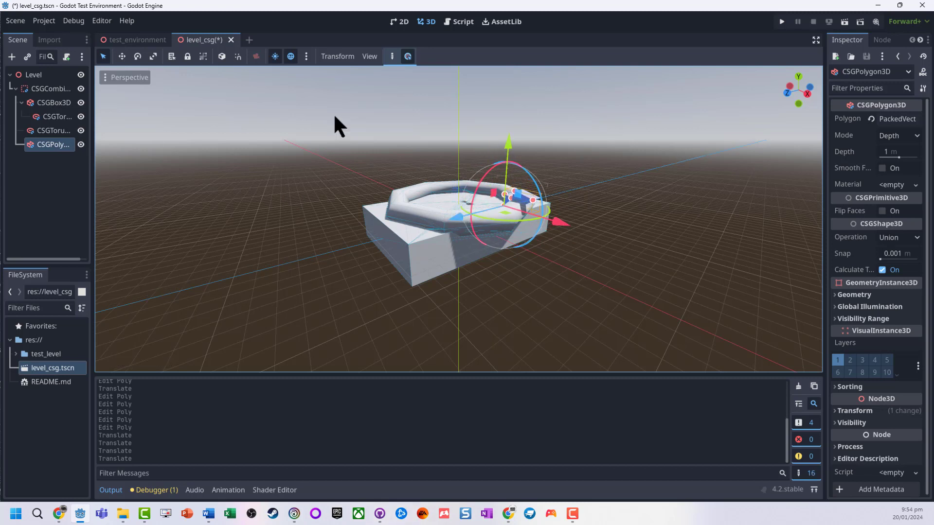
# Step: Parent the CSGPolygon3D under CSGBox3D and set its Operation to Subtraction
pyautogui.moveTo(34, 144); pyautogui.dragTo(49, 111)
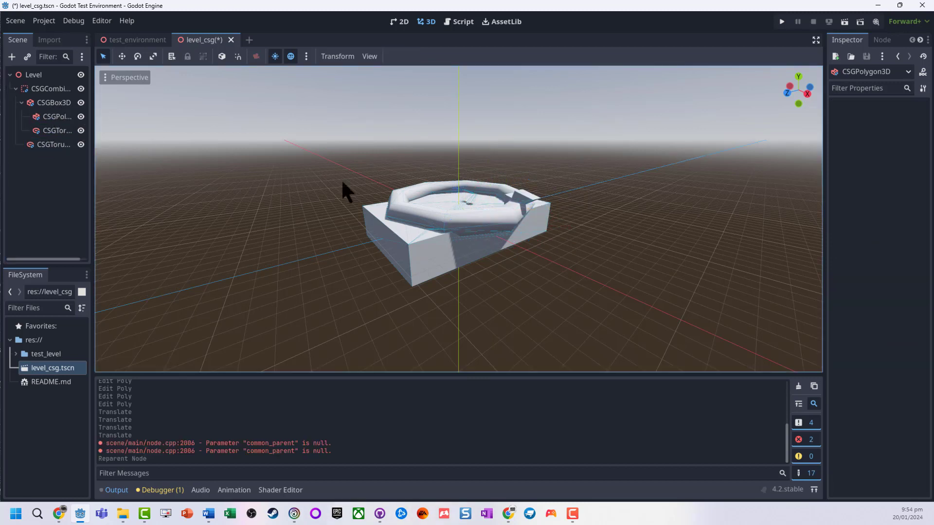
pyautogui.click(52, 120)
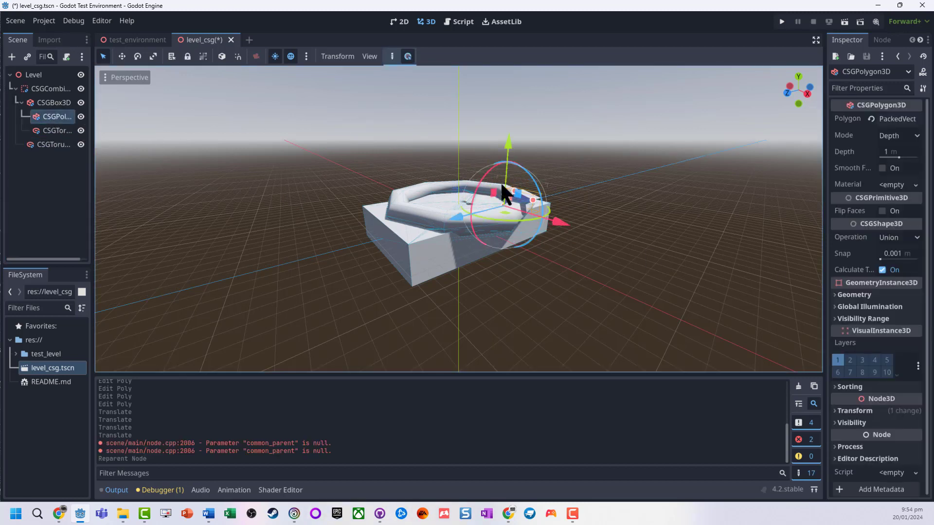
pyautogui.click(901, 237)
pyautogui.click(899, 282)
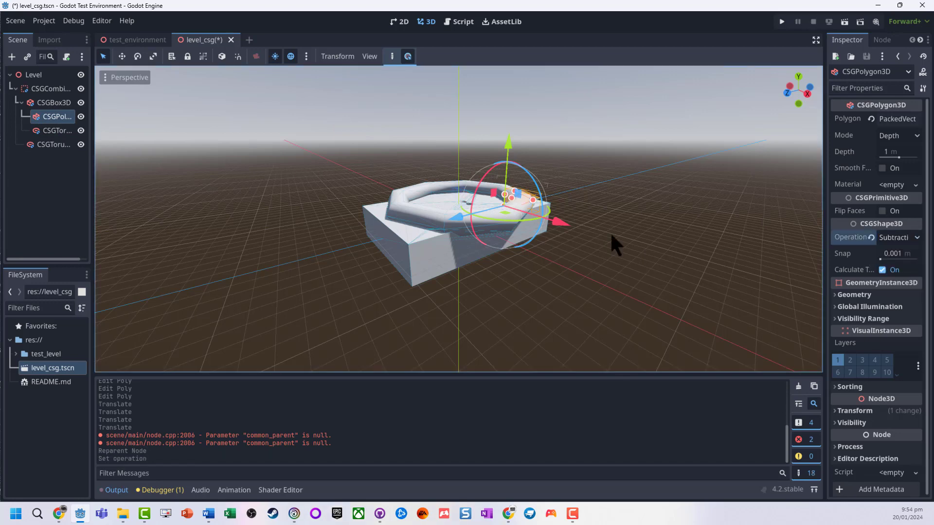
# Step: Lower the polygon into the rim and reparent it under the rim CSGTorus3D
pyautogui.moveTo(481, 226); pyautogui.dragTo(559, 200, button='middle')
pyautogui.scroll(6, 573, 186)
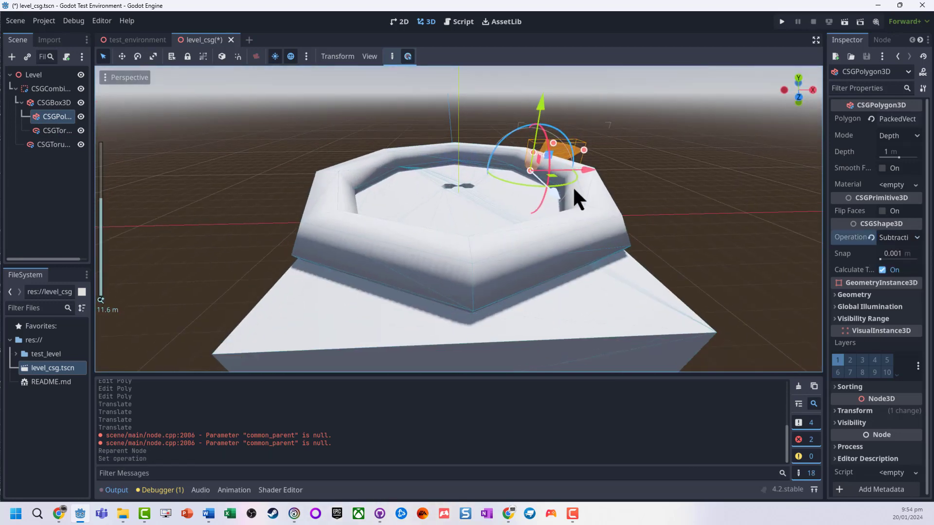
pyautogui.scroll(2, 574, 179)
pyautogui.moveTo(578, 78)
pyautogui.mouseDown()
pyautogui.moveTo(578, 103)
pyautogui.moveTo(578, 95)
pyautogui.mouseUp()
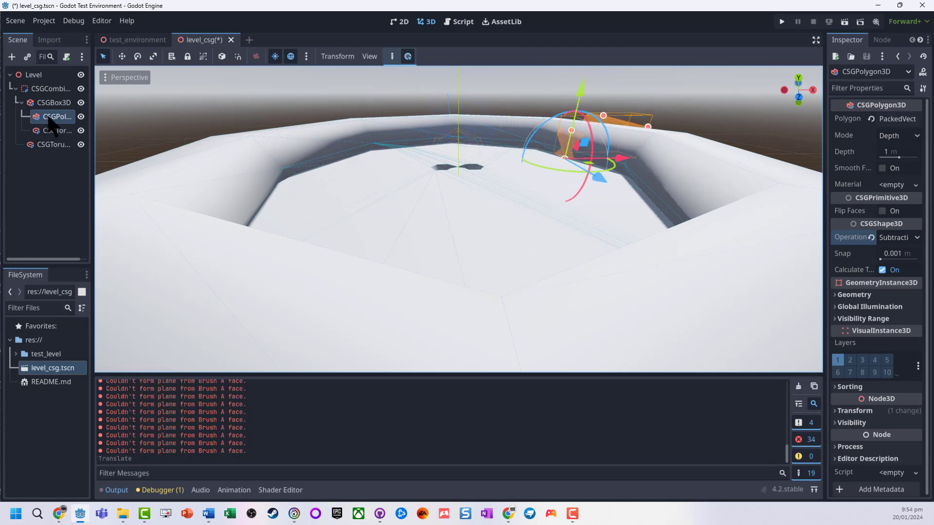
pyautogui.moveTo(51, 122); pyautogui.dragTo(59, 146)
pyautogui.scroll(2, 551, 156)
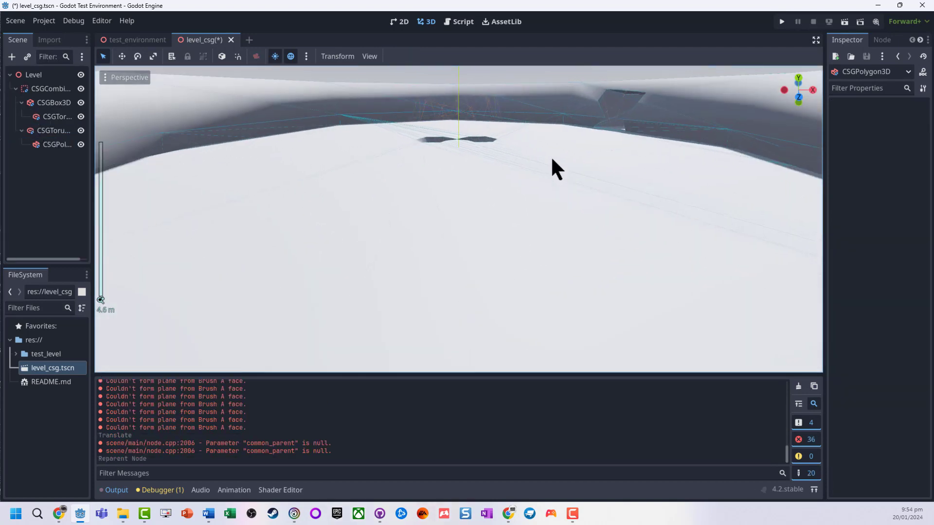
pyautogui.scroll(-2, 557, 151)
# Step: Run the project with F5 to check the notched rim, then close the game window
pyautogui.press('F5')
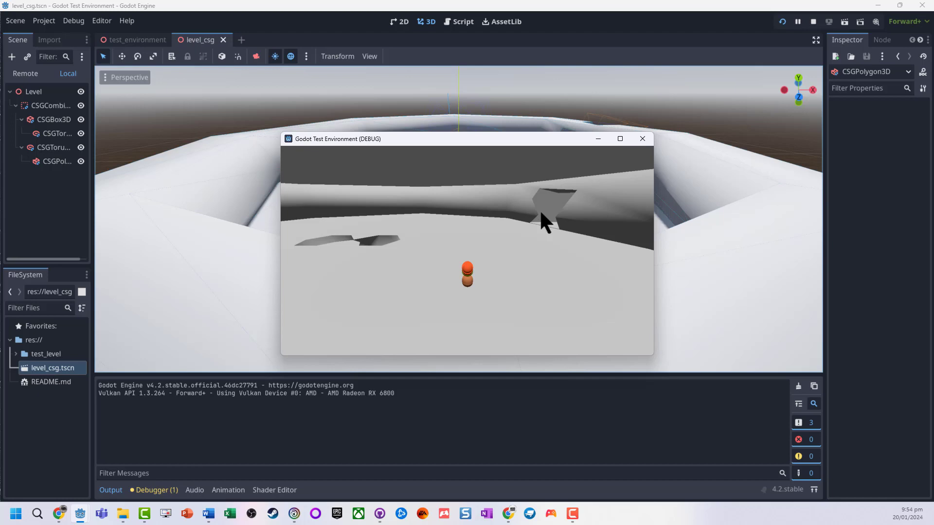
pyautogui.click(643, 138)
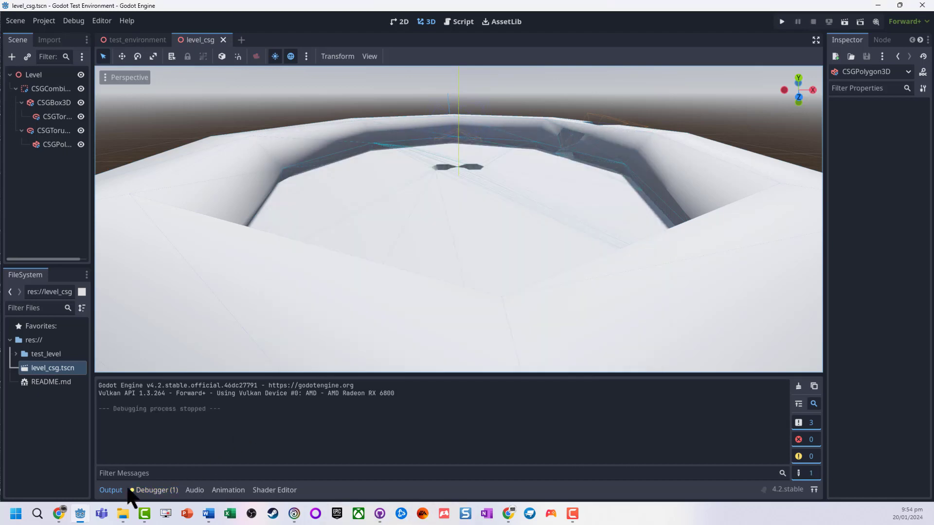
# Step: Bring Chrome forward maximized and scroll through the Godot 4.2 'Prototyping levels with CSG' docs page
pyautogui.click(63, 515)
pyautogui.click(253, 68)
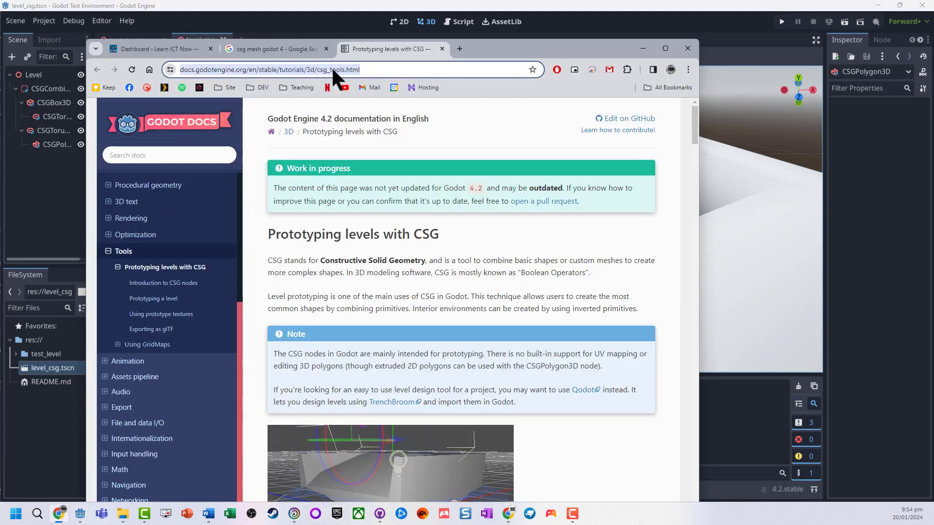
pyautogui.doubleClick(525, 50)
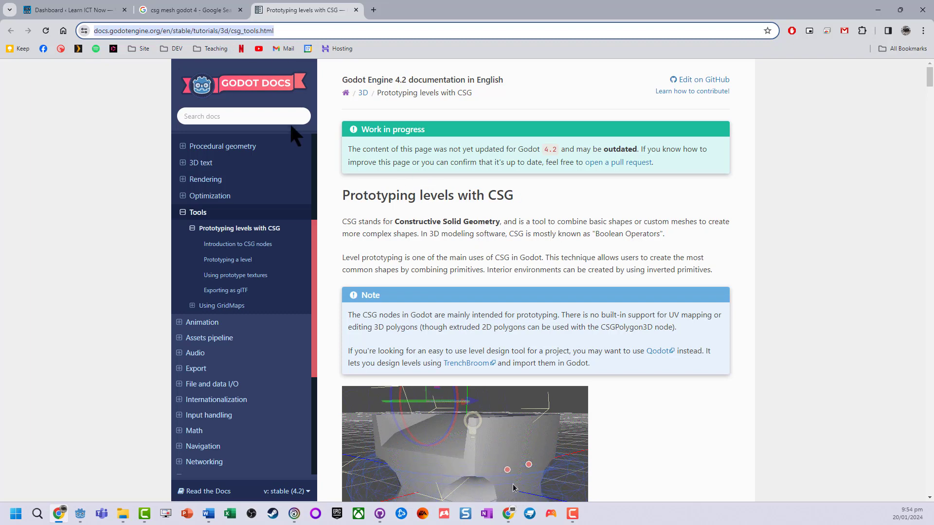
pyautogui.scroll(-3, 501, 372)
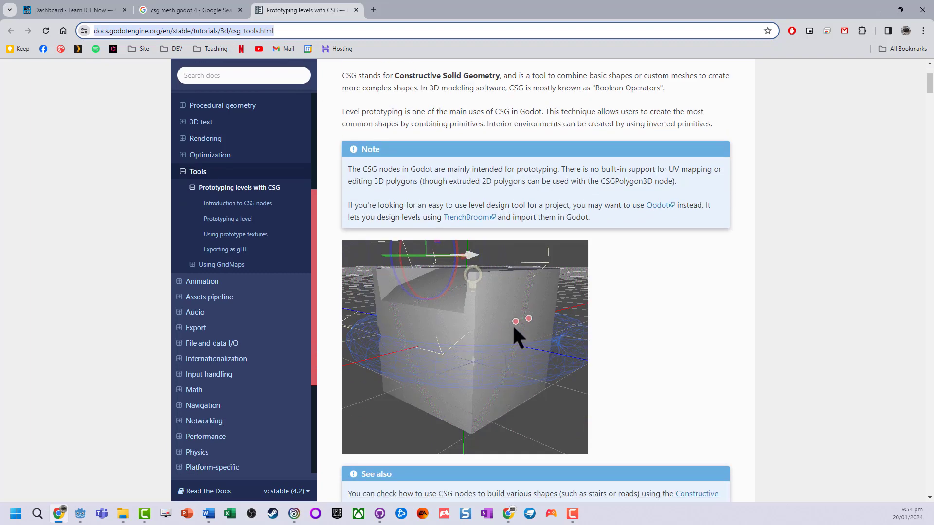
pyautogui.scroll(-1, 512, 324)
pyautogui.scroll(3, 488, 326)
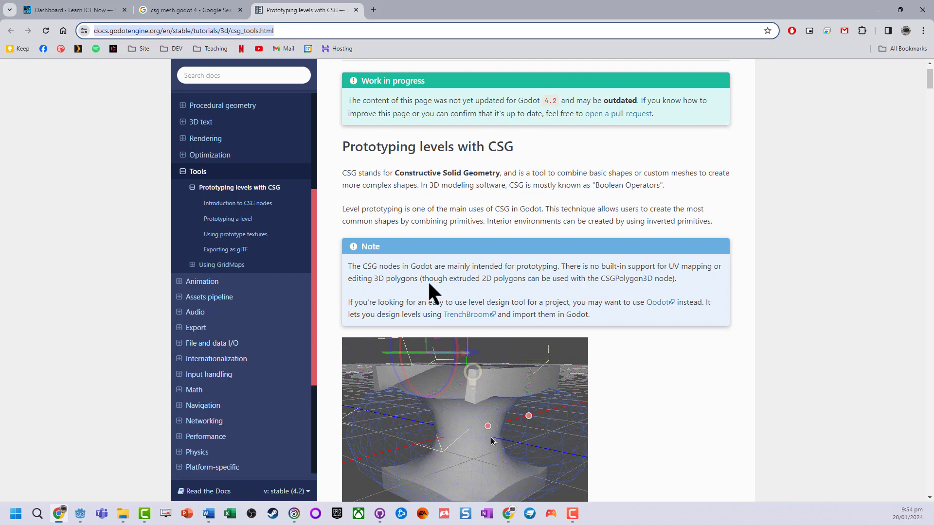
pyautogui.scroll(1, 429, 284)
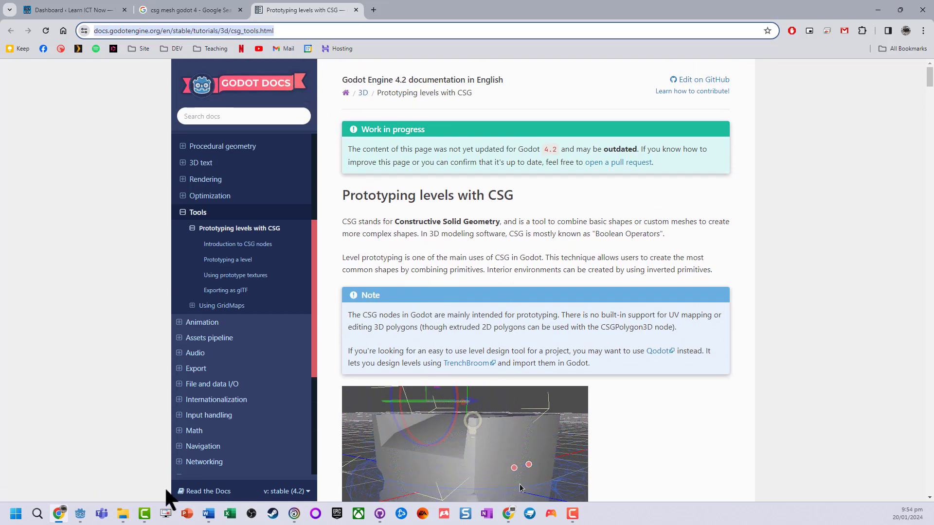
pyautogui.moveTo(145, 514)
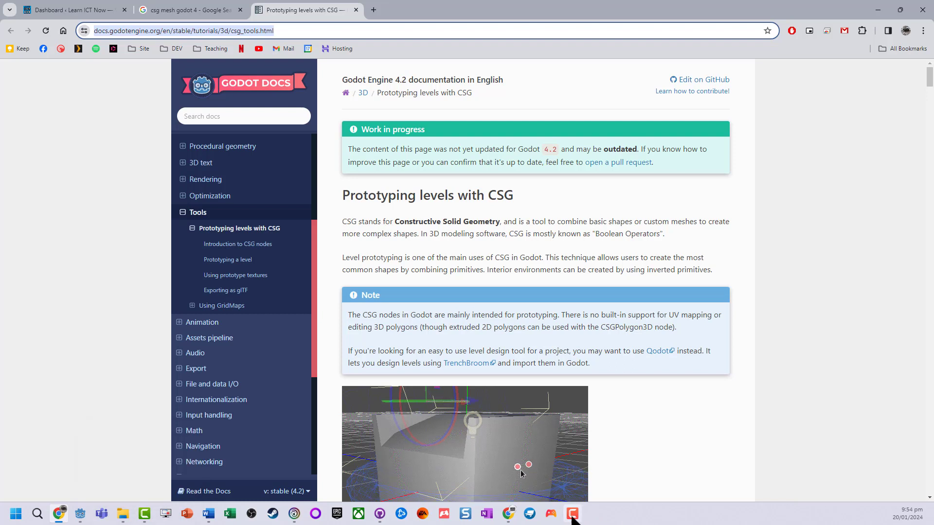
pyautogui.moveTo(572, 518)
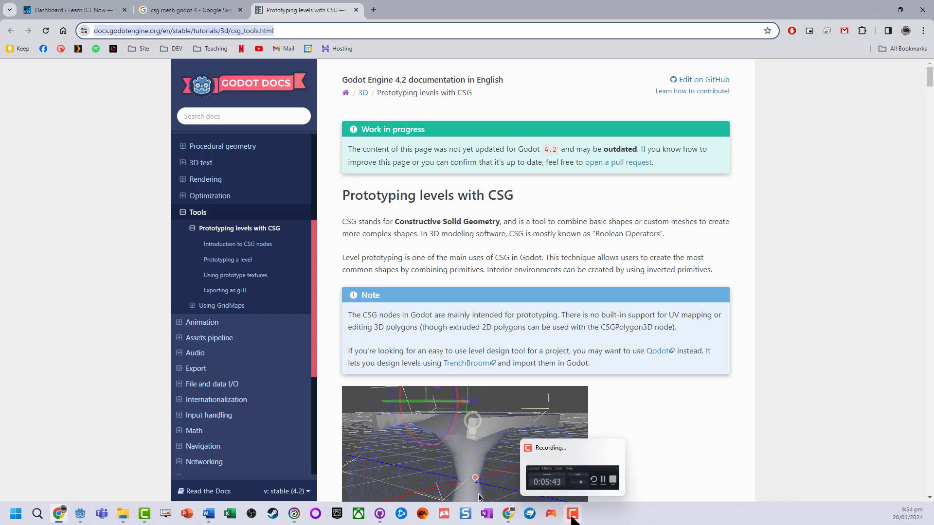